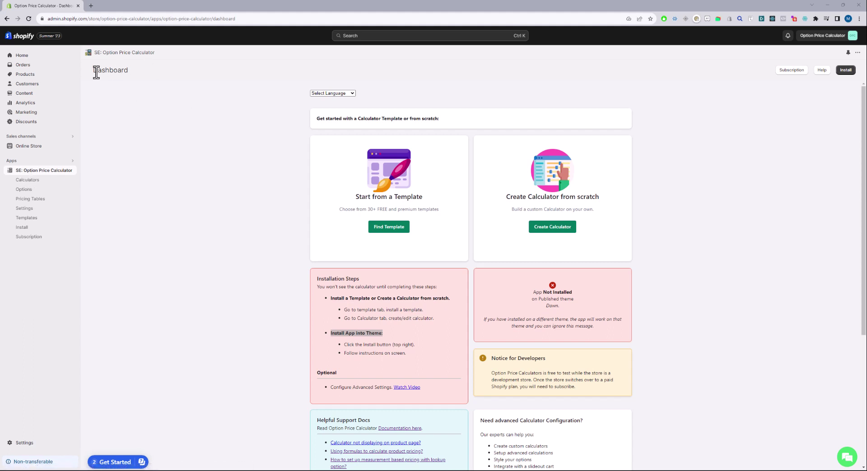
Step: Check the app's installation status for the published theme on the dashboard
drag(93, 71, 129, 73)
drag(532, 292, 573, 291)
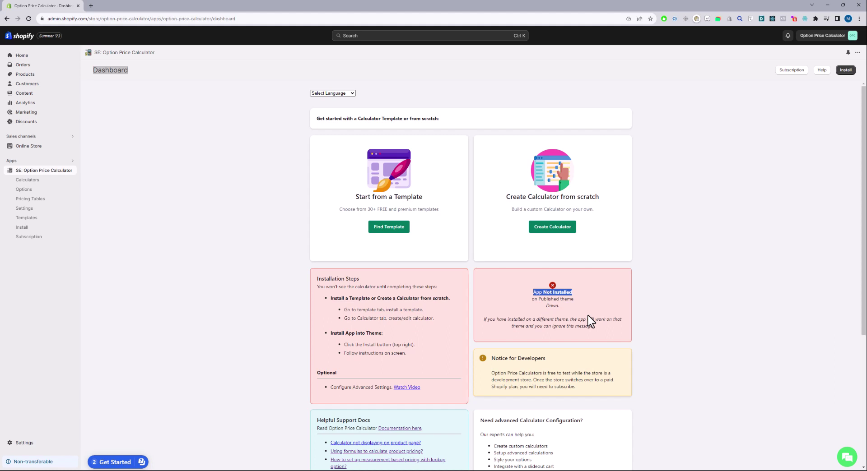
click(666, 356)
Step: Open the app's install page and choose Dawn (JSON) - [ACTIVE THEME] as the theme to install on
click(21, 228)
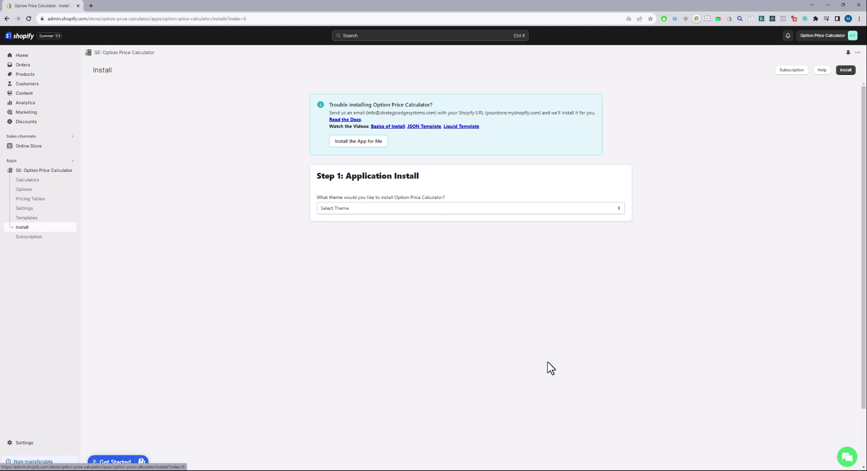
click(384, 209)
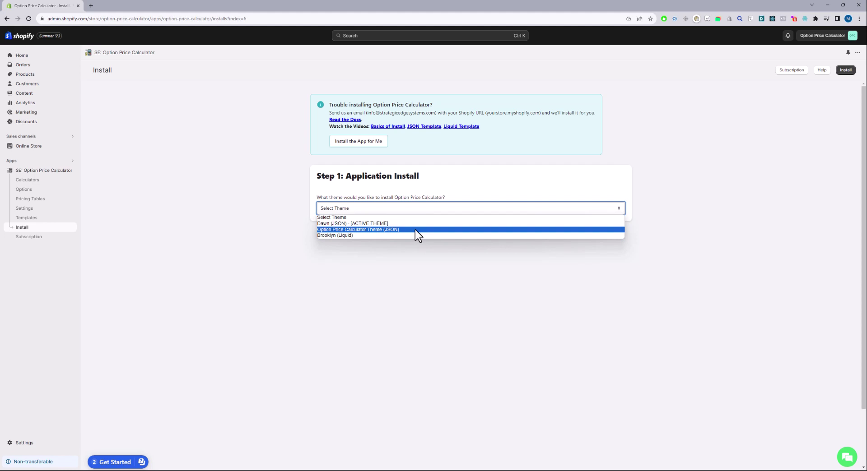
click(367, 223)
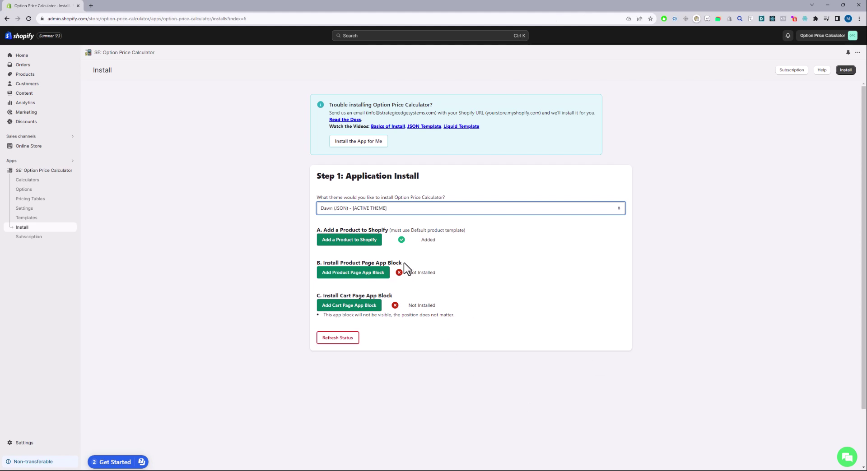
Step: Open the A Frame Sign product from the product list, check its theme template, and return to the install page
drag(330, 230, 388, 230)
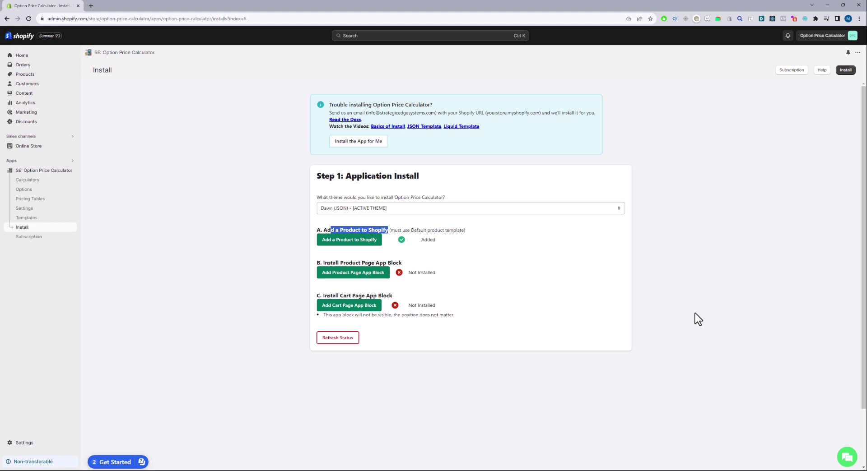
click(358, 245)
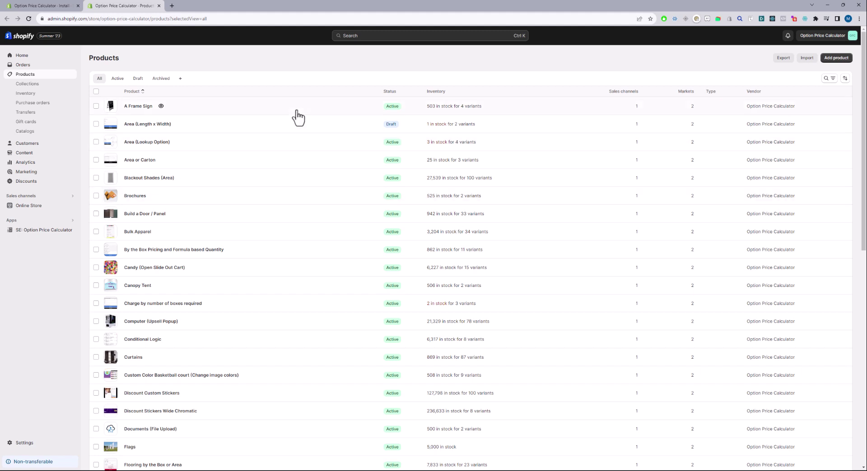
click(130, 108)
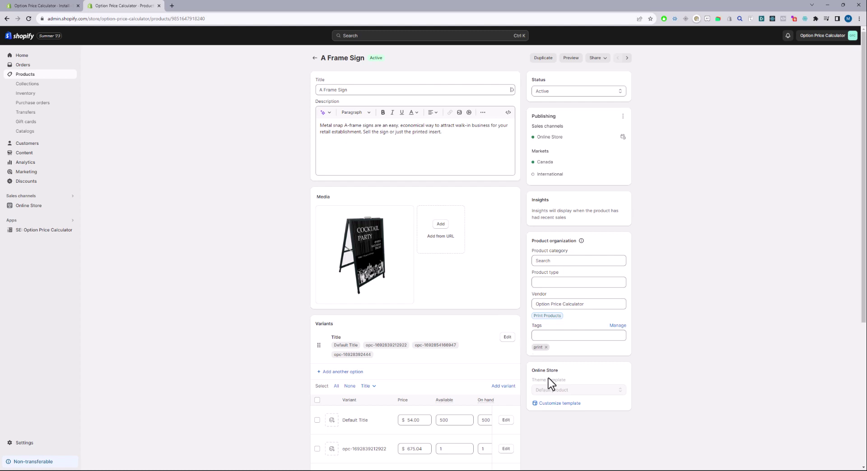
drag(530, 382, 566, 379)
click(647, 388)
click(158, 6)
click(468, 245)
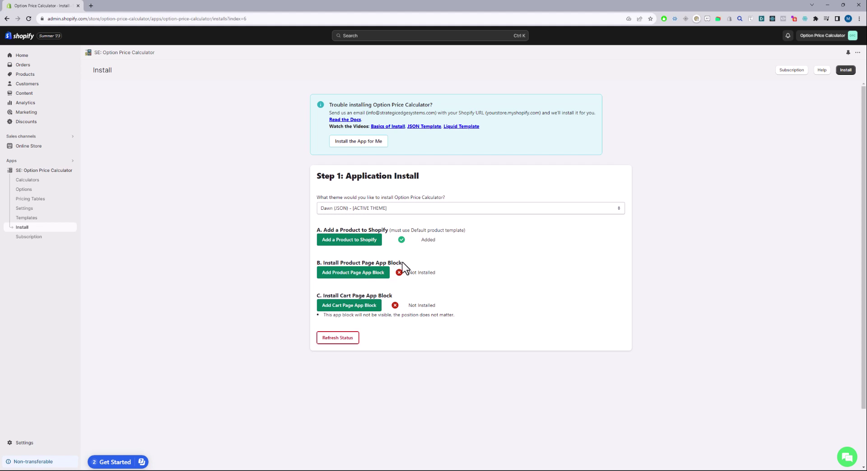
Step: Add the Option Price Calculator product page app block to the theme
drag(401, 262, 328, 262)
click(350, 282)
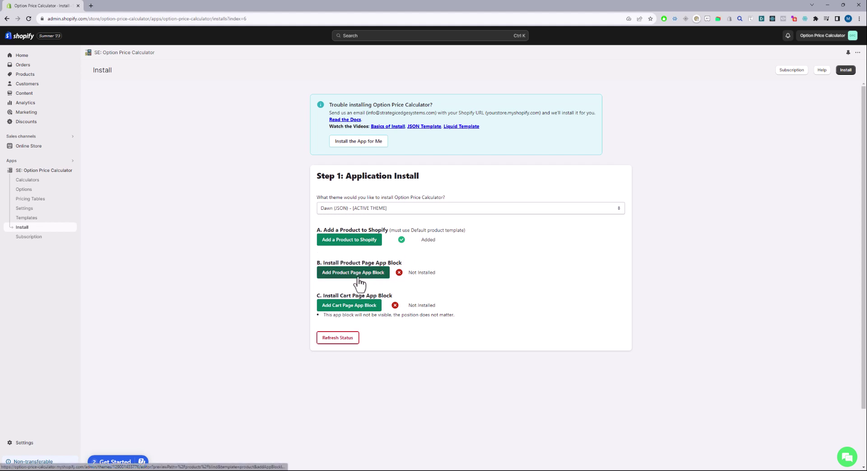
click(359, 273)
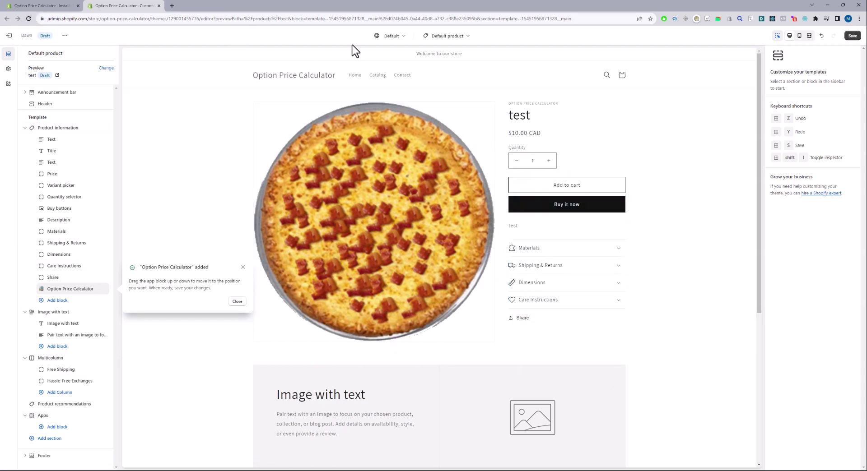
Step: Create a product template named option-price-calculator based on Default product
click(394, 38)
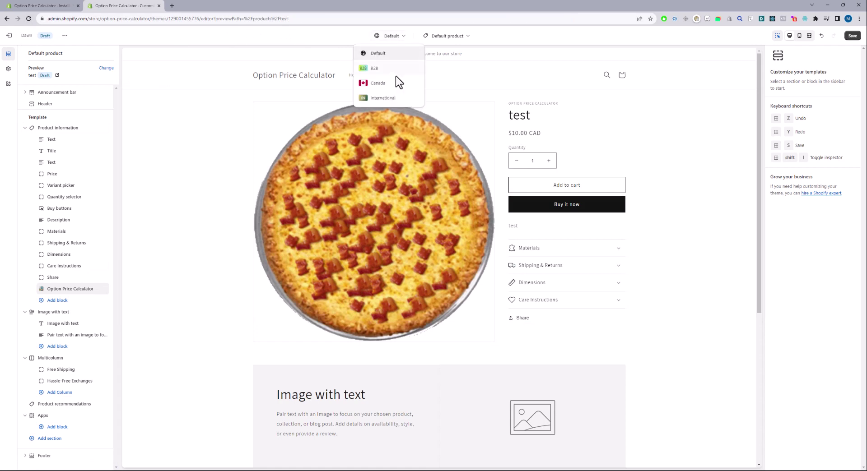
click(438, 37)
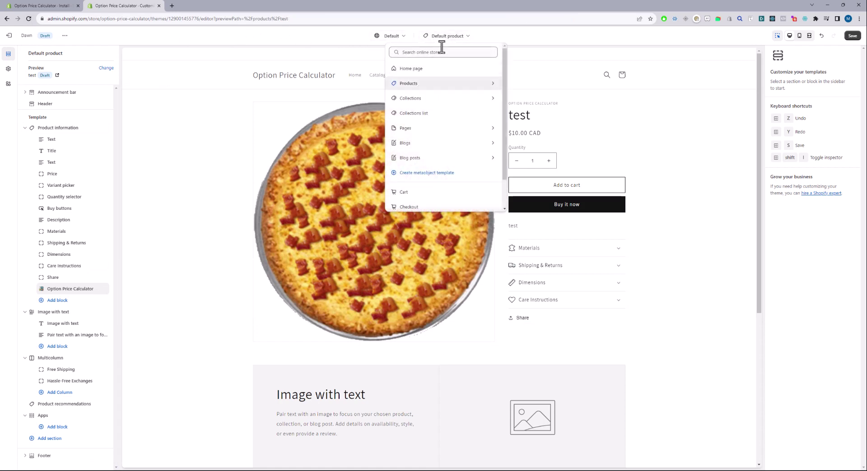
click(441, 83)
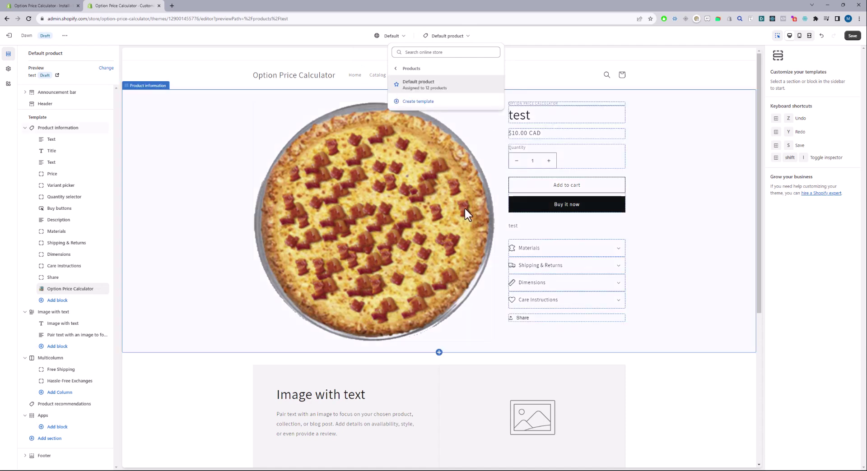
click(418, 102)
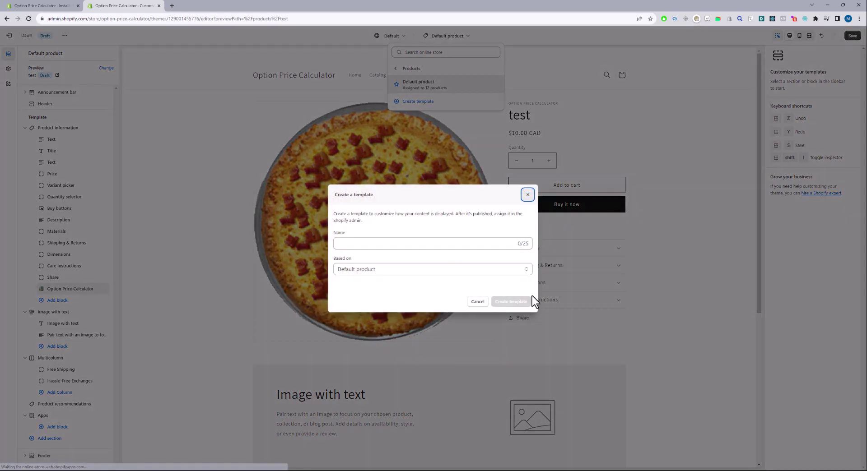
click(396, 243)
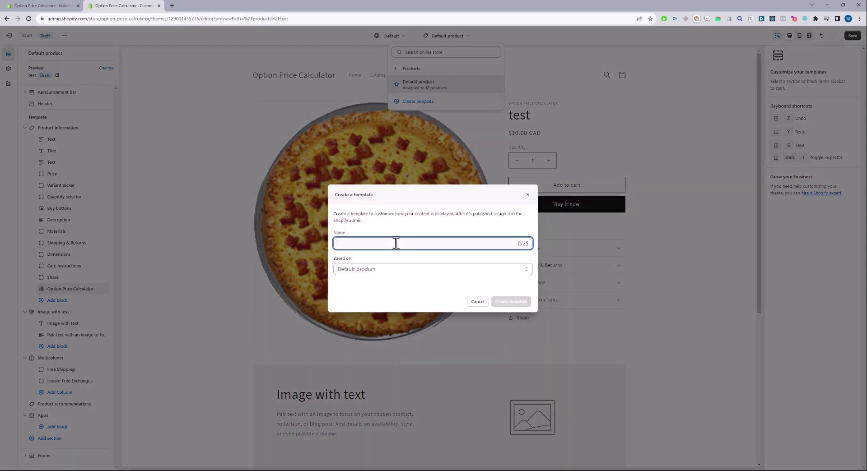
text(option-price)
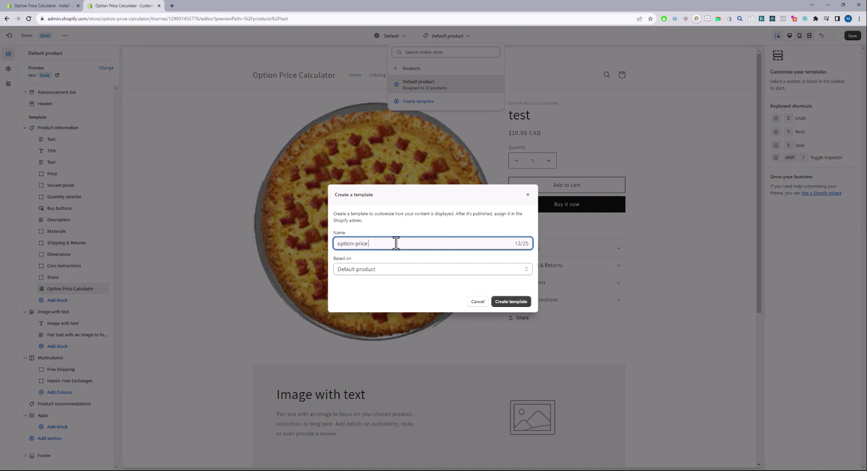
text(-calculator)
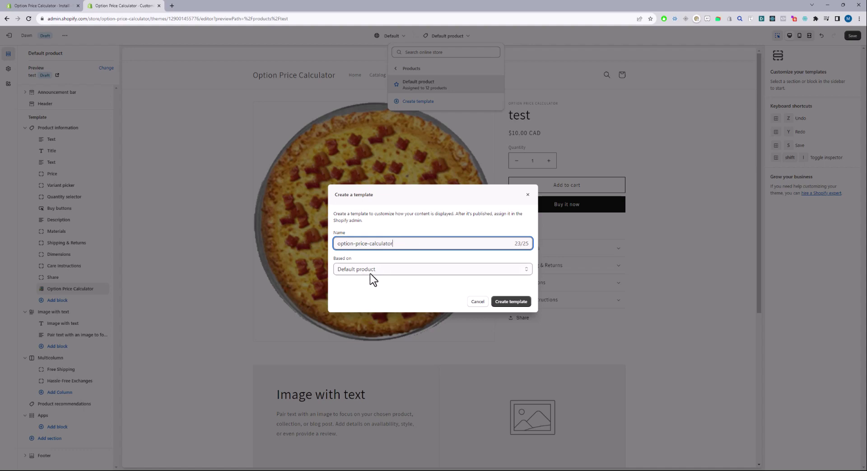
click(514, 302)
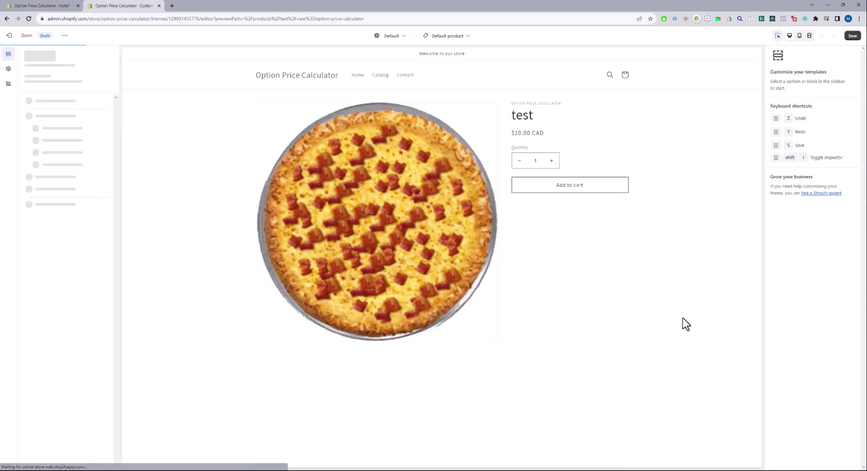
Step: Select the option-price-calculator template among the theme's product templates
click(468, 37)
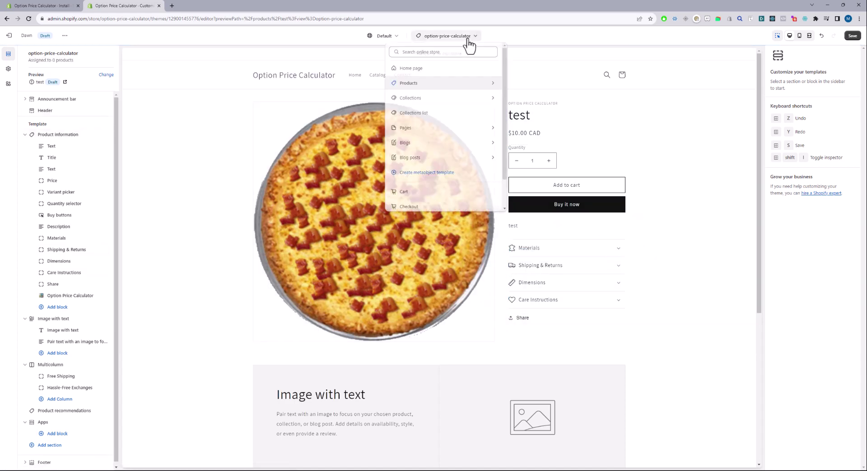
click(454, 88)
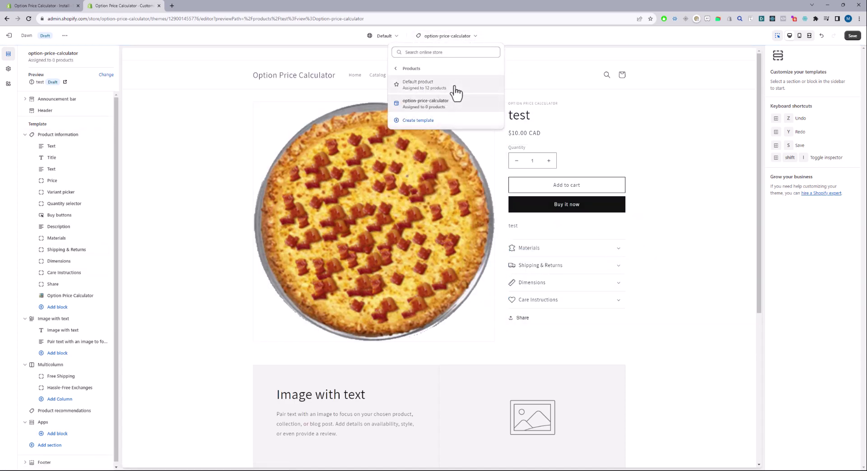
click(451, 110)
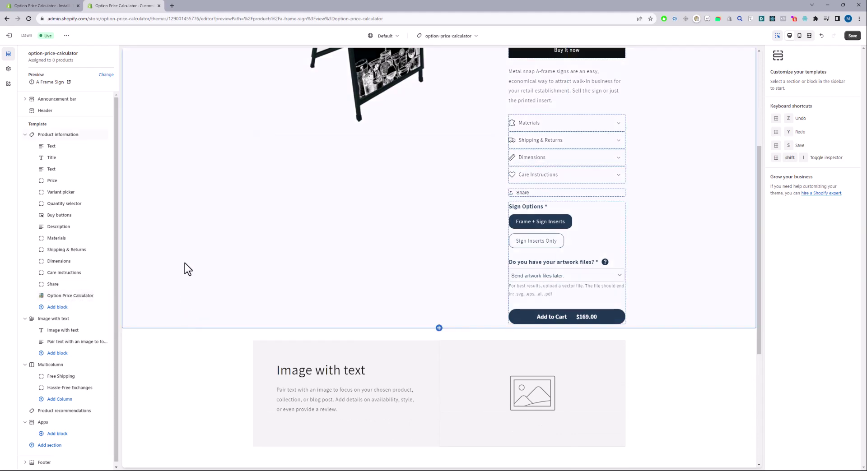
Step: Look at the blocks that can be added to the Product information section
click(56, 9)
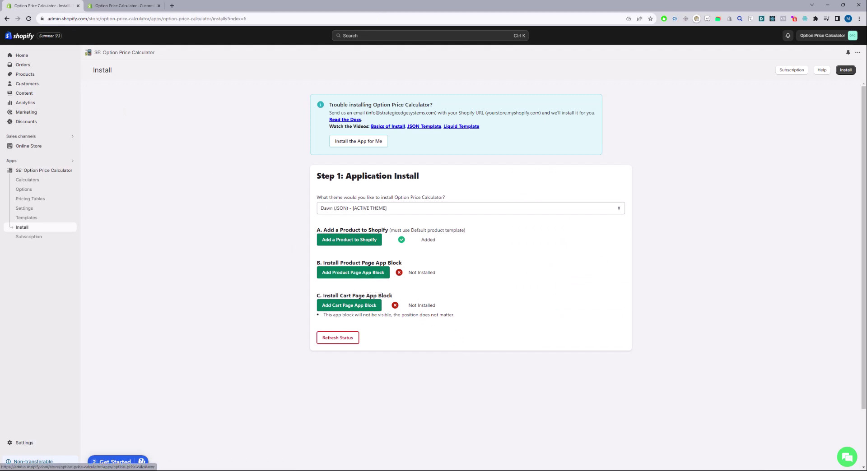
click(97, 10)
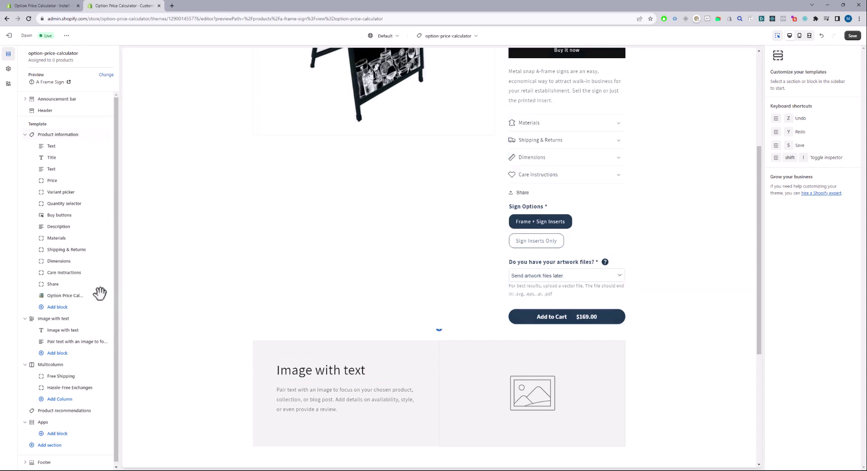
click(57, 308)
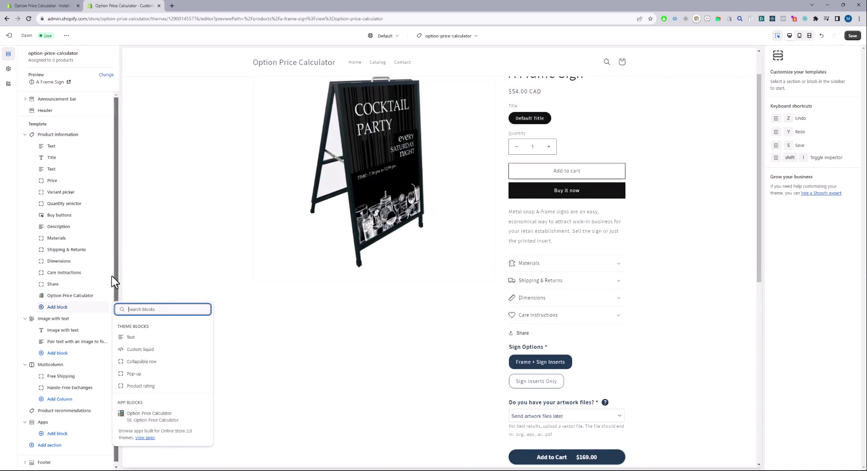
click(156, 273)
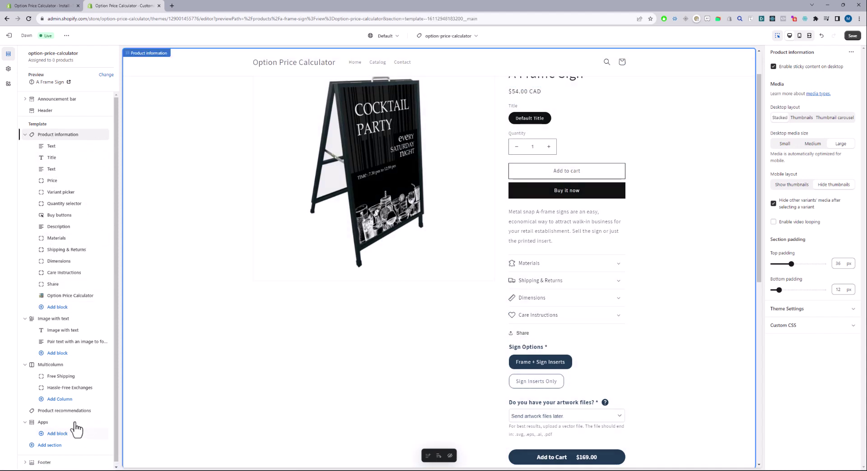
Step: Add the Option Price Calculator app as a new section of the template and check its placement in the preview
click(50, 445)
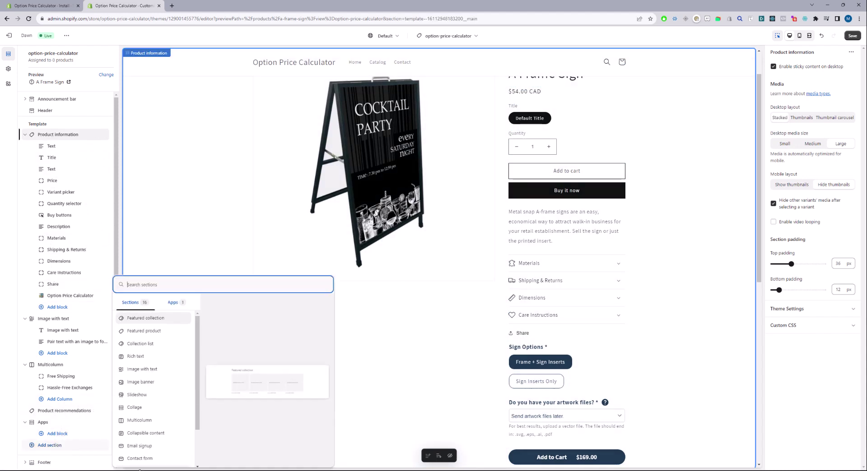
click(177, 302)
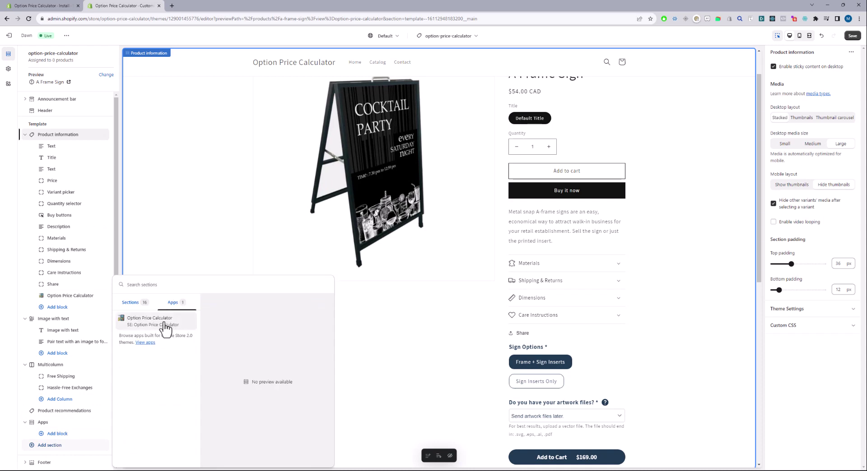
click(166, 321)
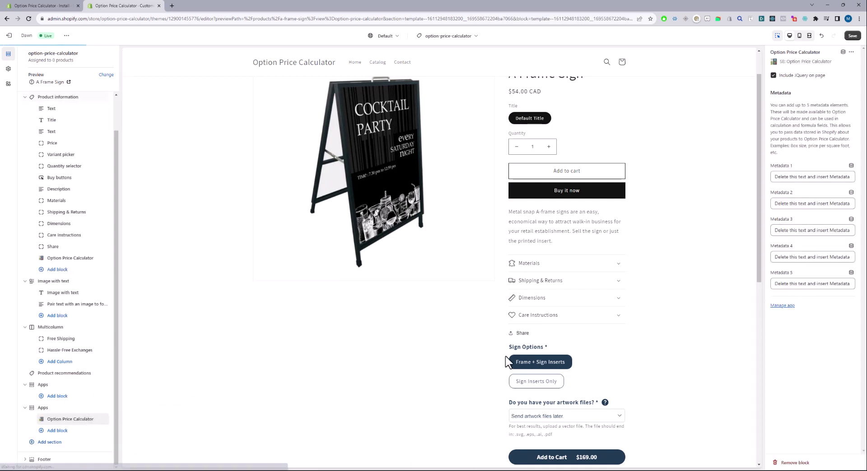
scroll(541, 316, down, 2)
scroll(542, 360, down, 6)
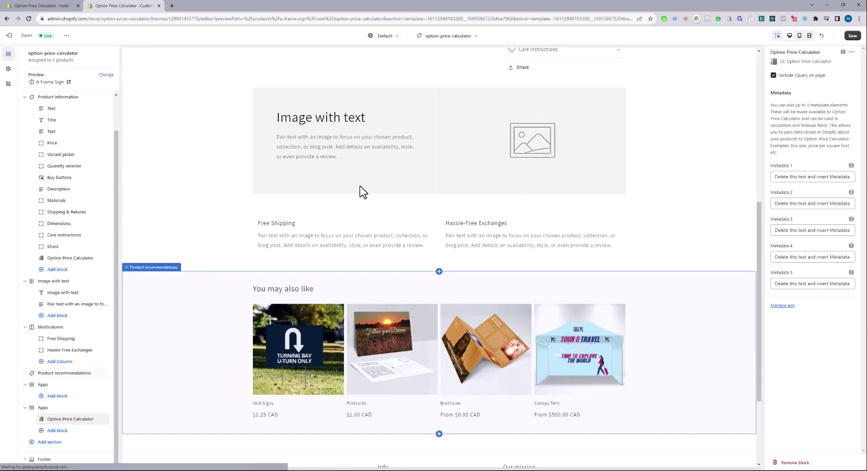
scroll(305, 256, up, 3)
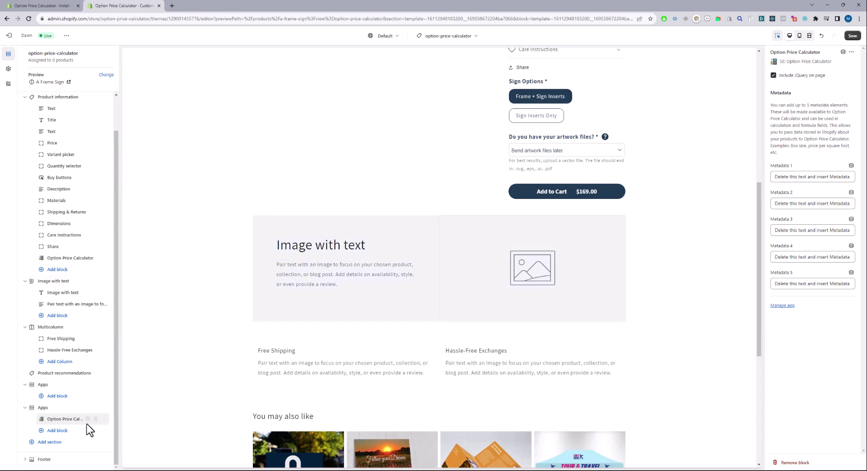
Step: Compare the new app section with Product information, and delete the Apps section that holds the Option Price Calculator block
click(63, 420)
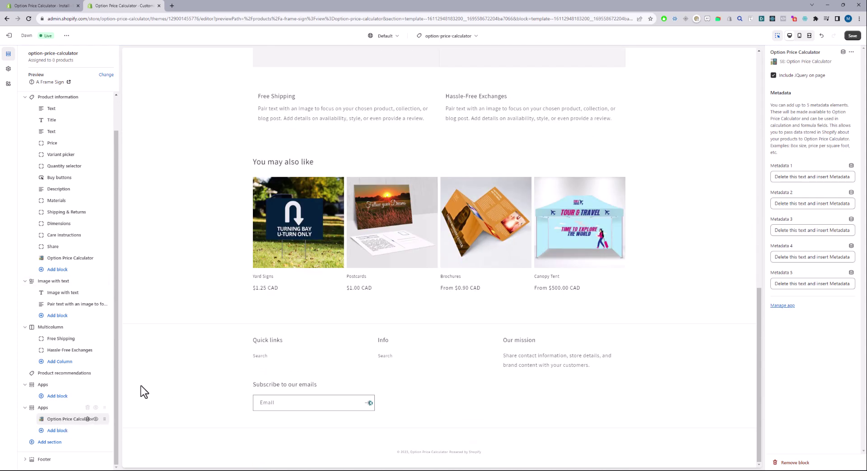
scroll(50, 271, up, 2)
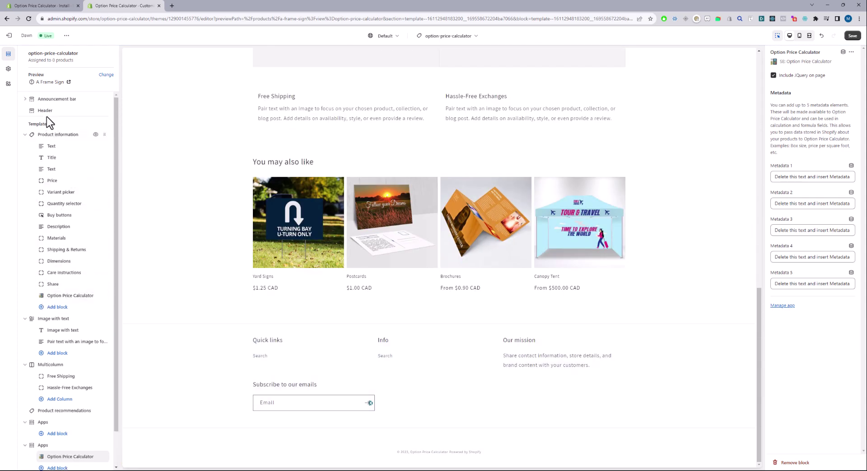
click(59, 134)
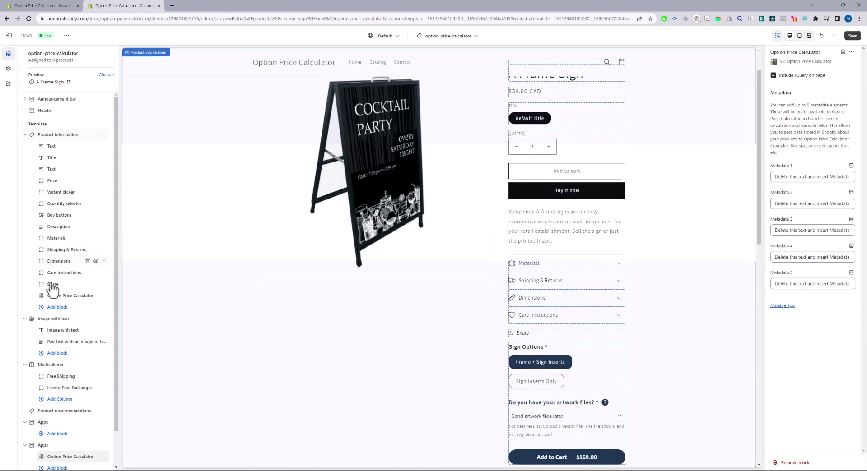
scroll(104, 410, down, 2)
click(79, 419)
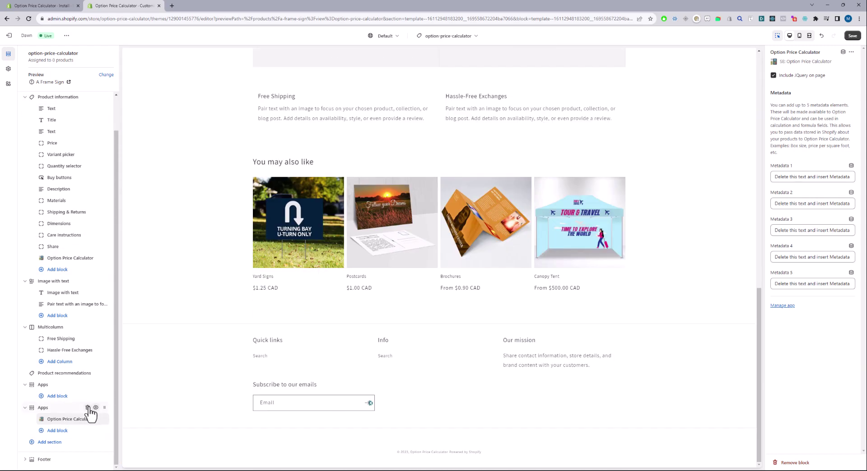
click(88, 407)
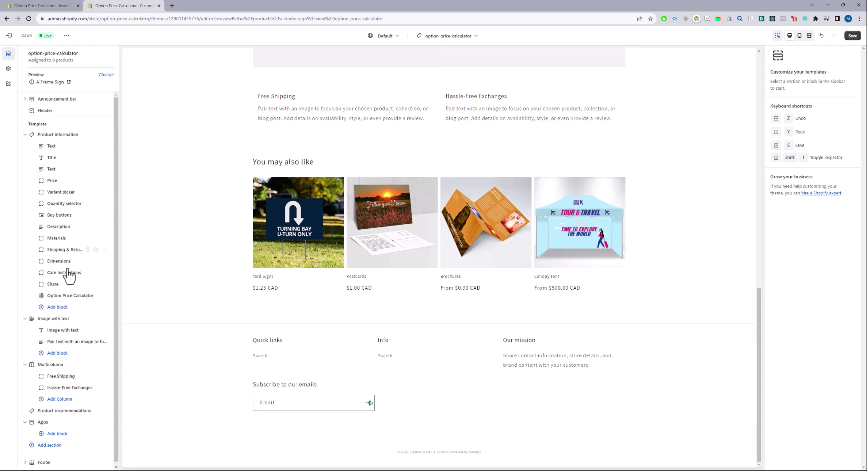
Step: Move the Option Price Calculator block between Quantity selector and Buy buttons, and remove the Quantity selector block from Product information
mouse_move(57, 256)
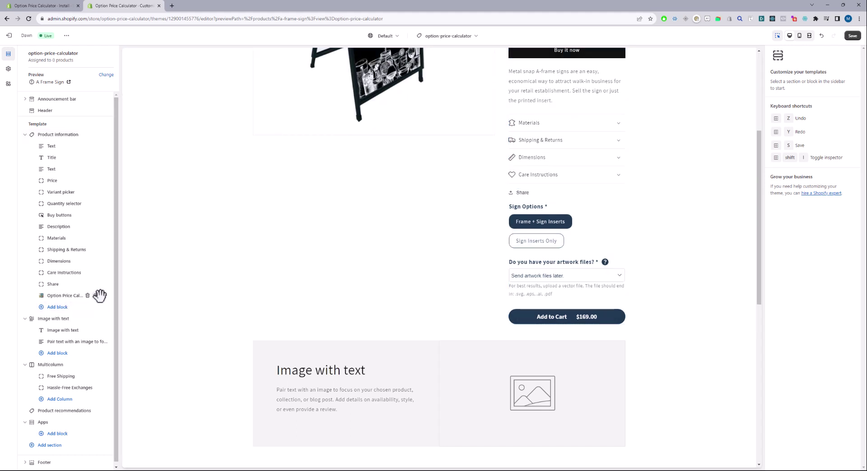
drag(104, 296, 104, 215)
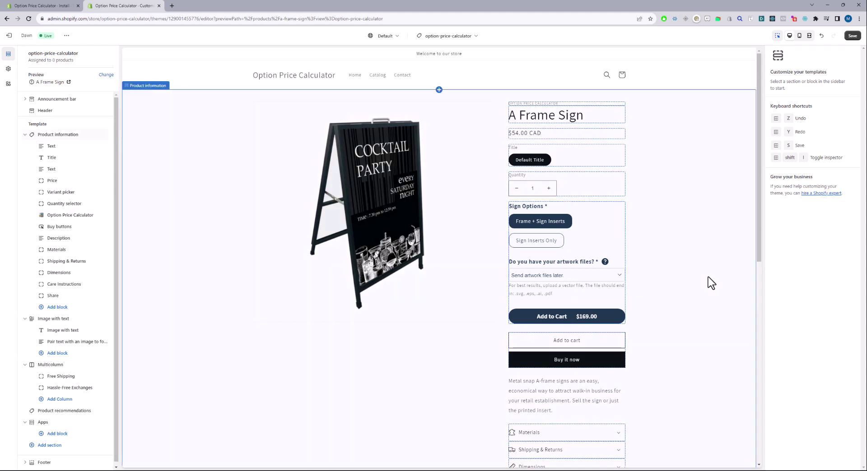
click(580, 180)
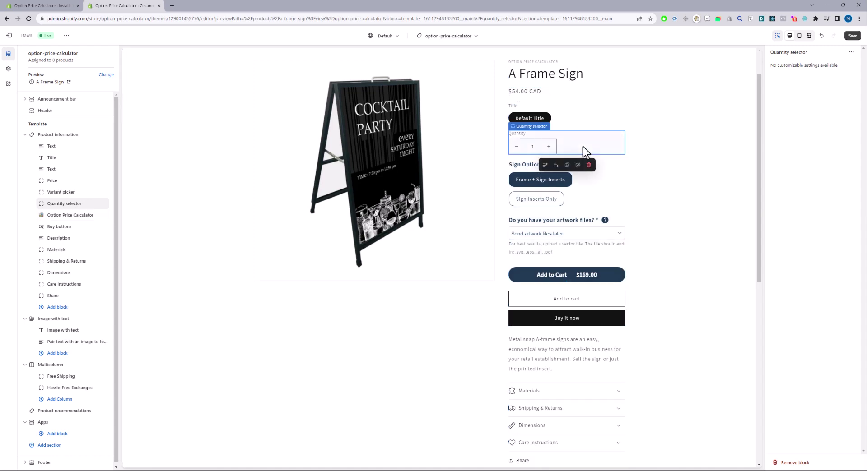
click(88, 204)
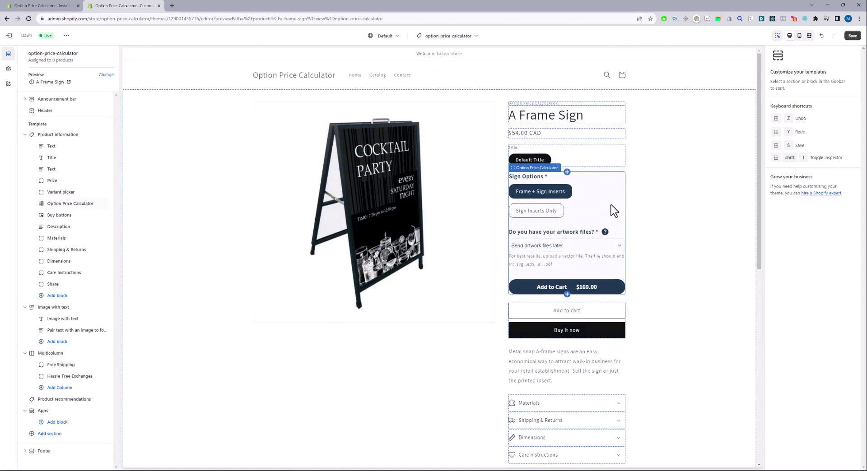
Step: Remove the Variant picker block from the Product information section
click(595, 153)
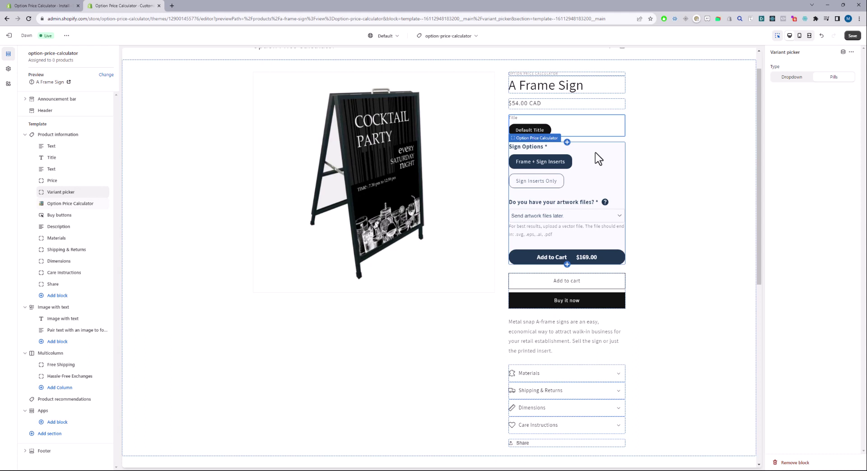
click(571, 127)
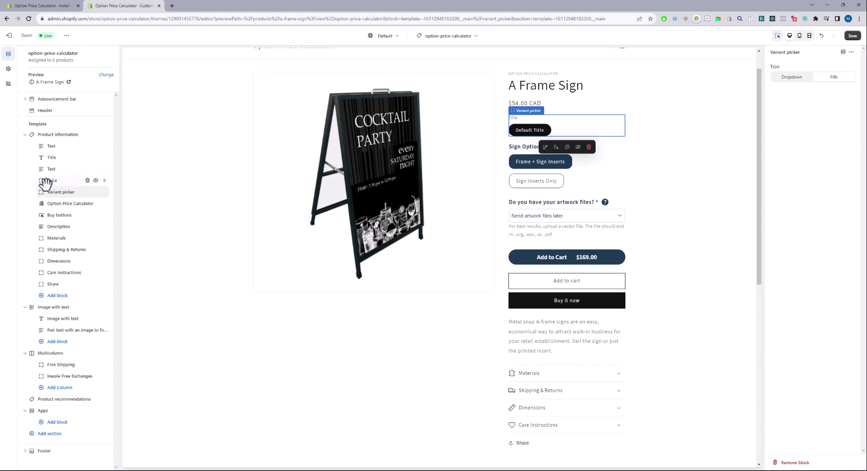
mouse_move(88, 196)
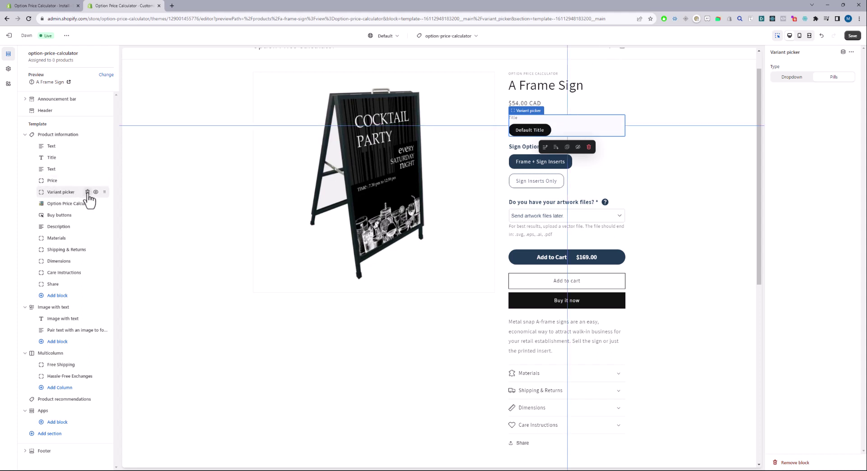
click(88, 192)
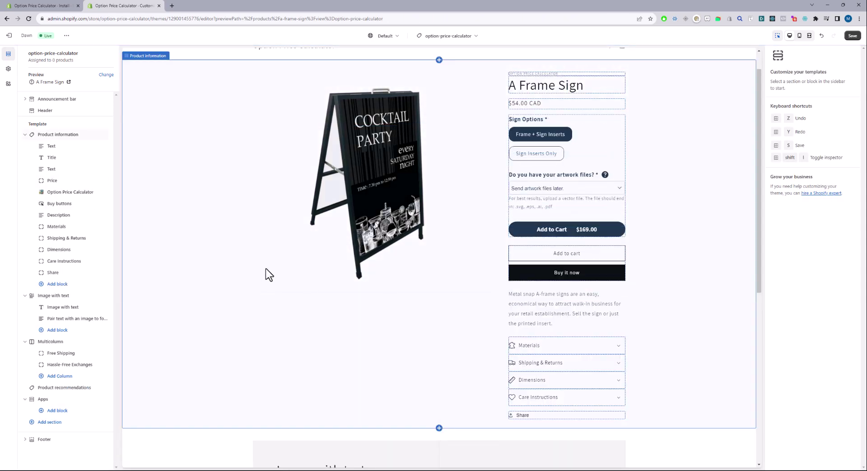
Step: Remove the Price and Buy buttons blocks from Product information, and save the option-price-calculator template
click(87, 181)
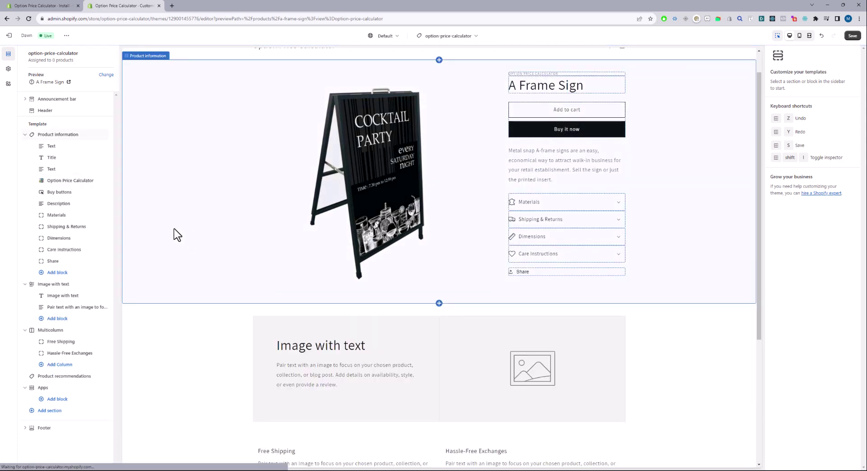
mouse_move(69, 194)
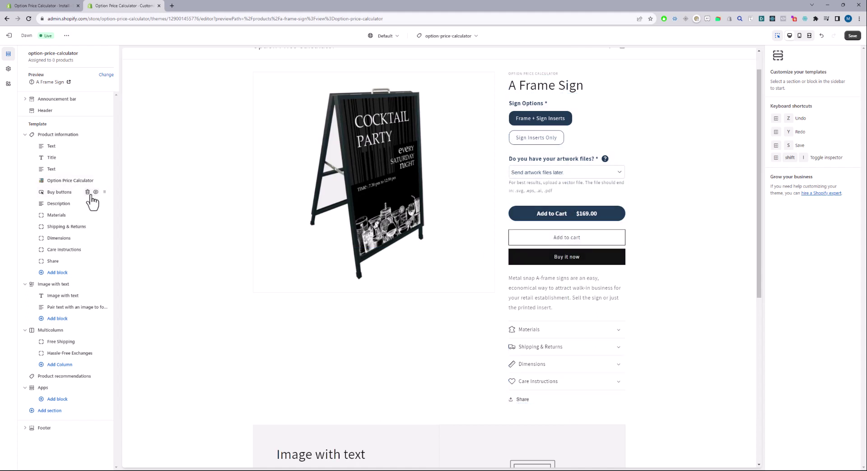
click(88, 193)
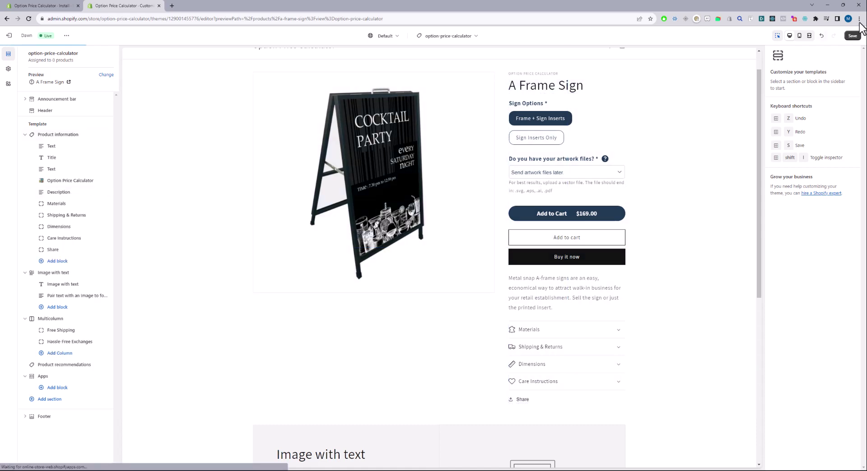
click(852, 35)
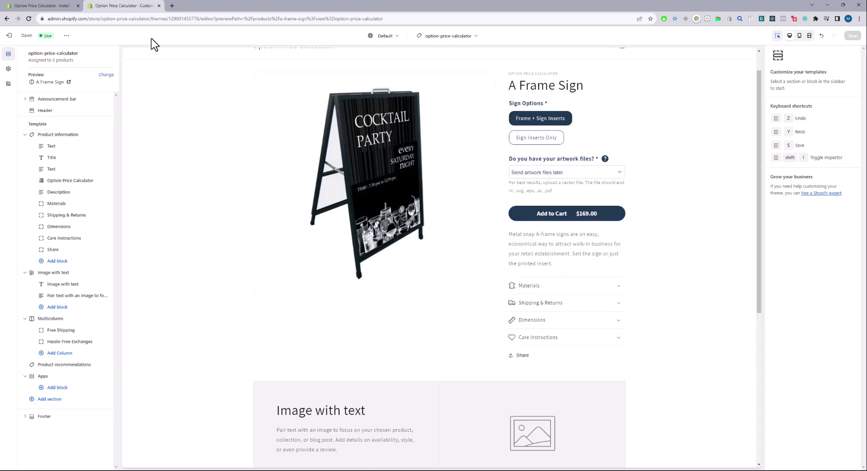
Step: Close the theme editor, refresh the app's install status and check the status of the product page app block
click(159, 5)
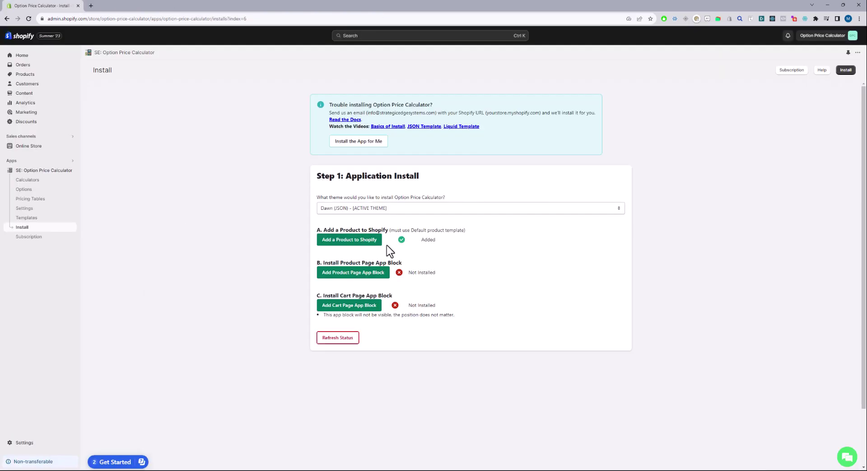
drag(407, 273, 432, 267)
click(328, 343)
drag(340, 264, 356, 263)
drag(418, 272, 430, 273)
Step: Add the cart page app block to the Dawn theme's Cart template and dismiss the notice
click(356, 310)
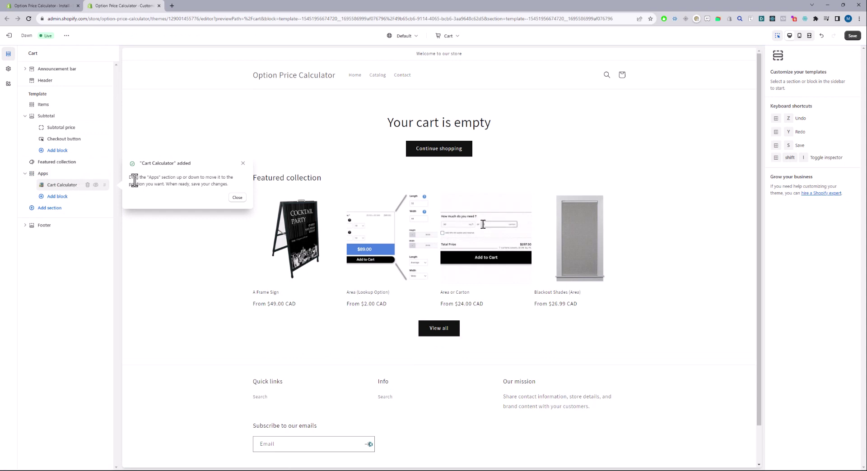
click(237, 197)
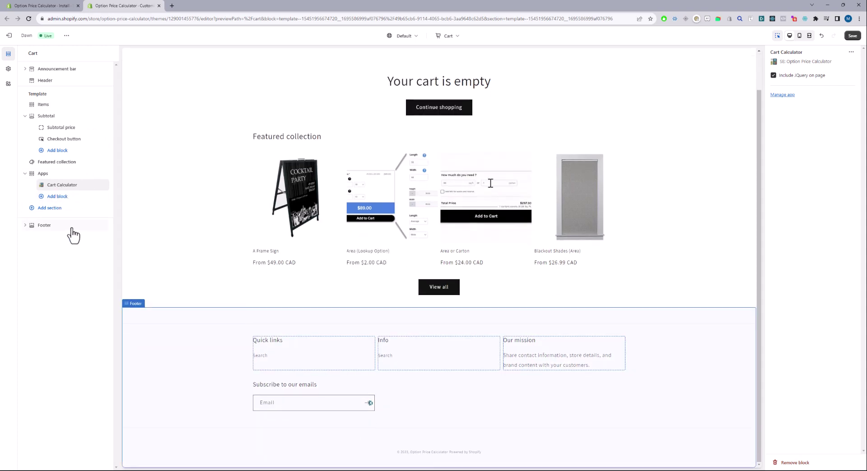
Step: Look at where Cart Calculator is offered among the Cart template's addable blocks and app sections
click(63, 197)
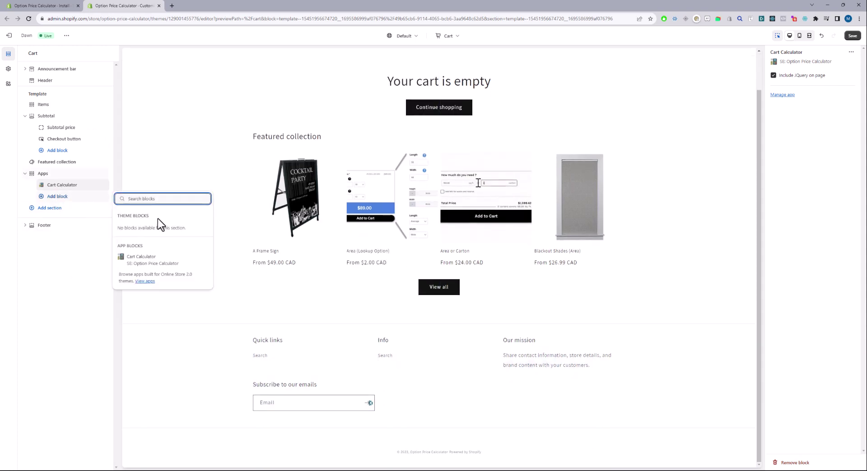
click(46, 208)
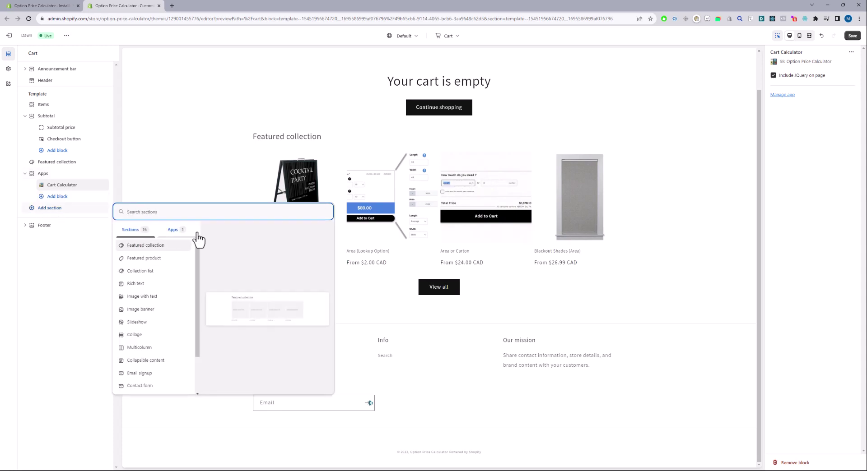
click(174, 236)
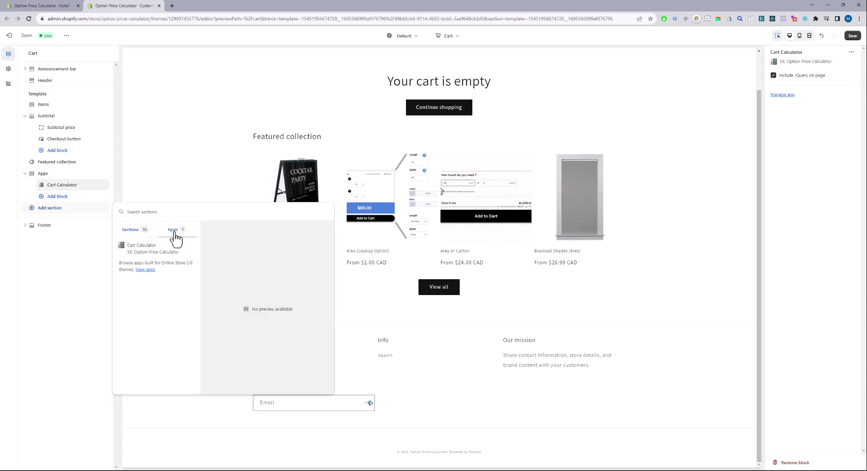
click(59, 279)
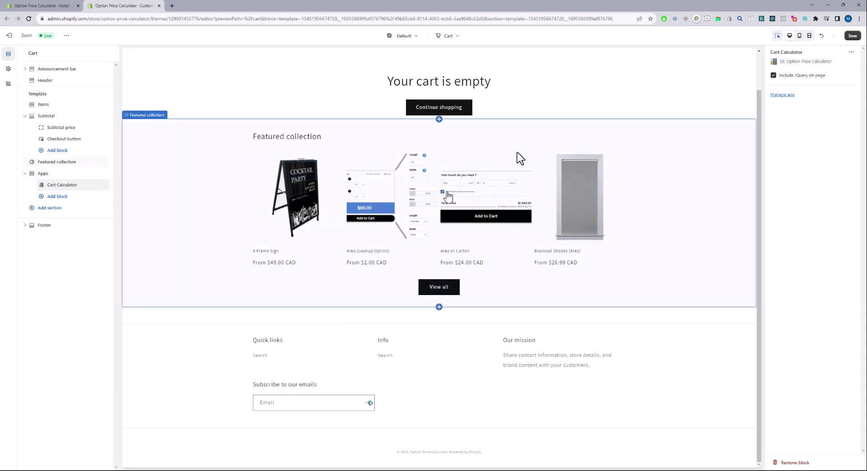
Step: Save the Cart template, close the theme editor and refresh the app's install status
click(852, 37)
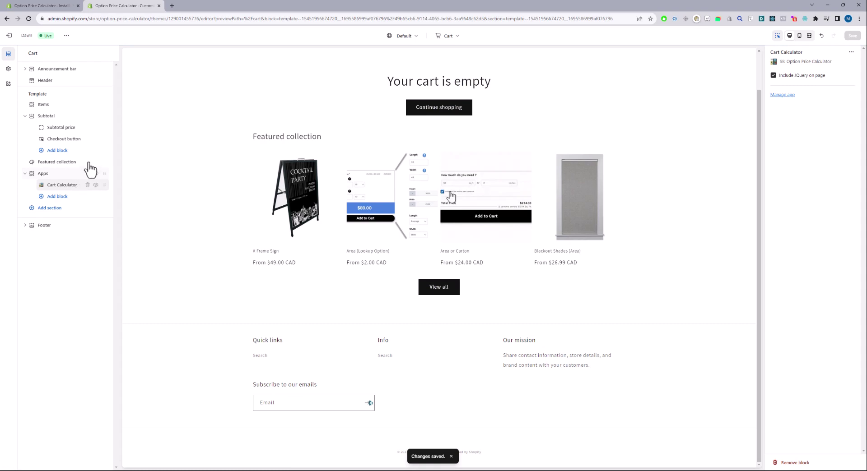
click(159, 6)
click(335, 340)
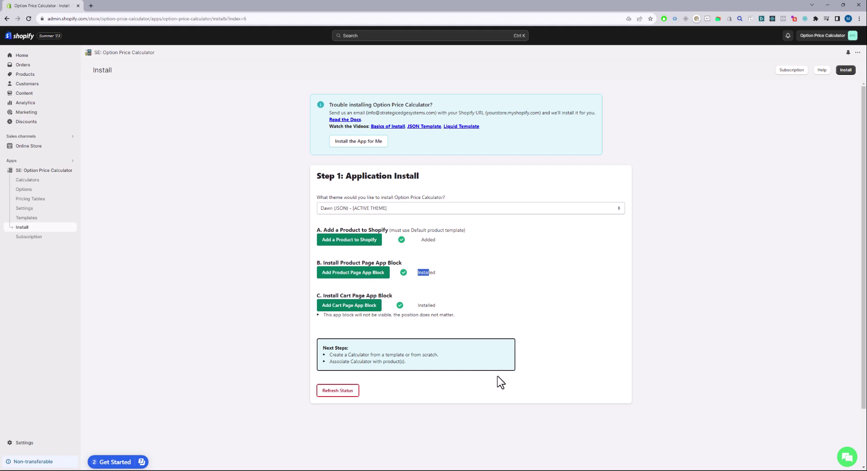
Step: Choose the Brooklyn (Liquid) theme, install the app scripts into it and dismiss the confirmation
click(464, 211)
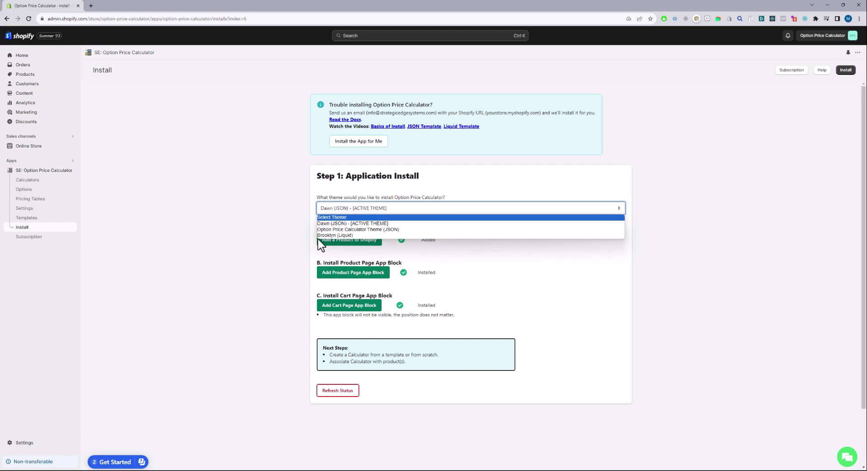
click(329, 236)
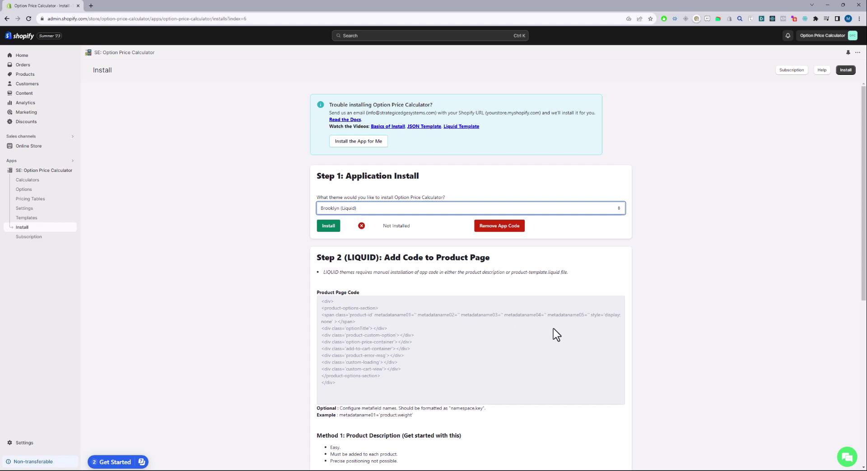
click(327, 227)
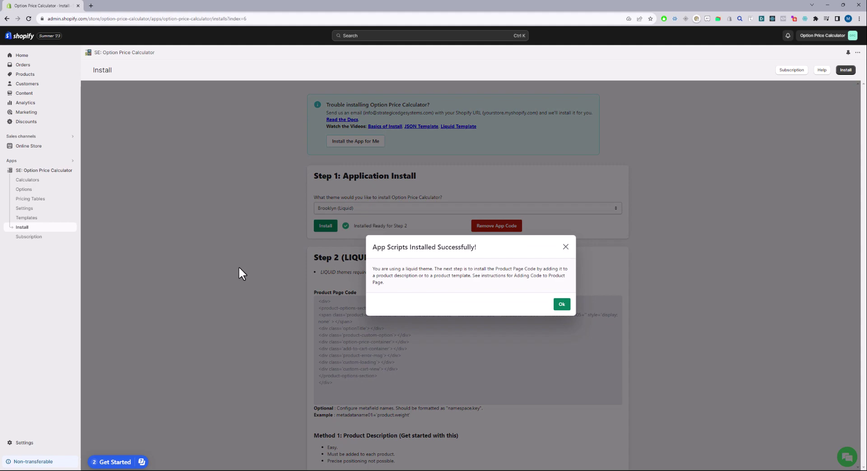
click(561, 305)
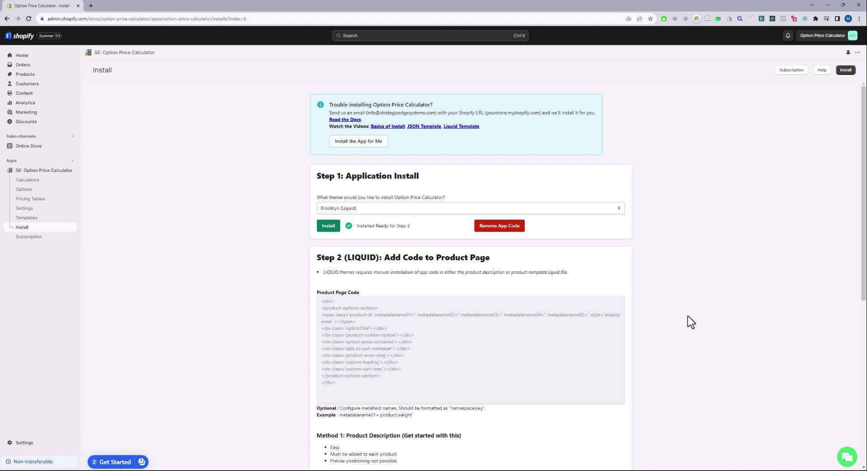
Step: Read the Step 2 (LIQUID) instructions, covering the Product Page Code and the Product Description and Product Template methods
scroll(695, 329, down, 4)
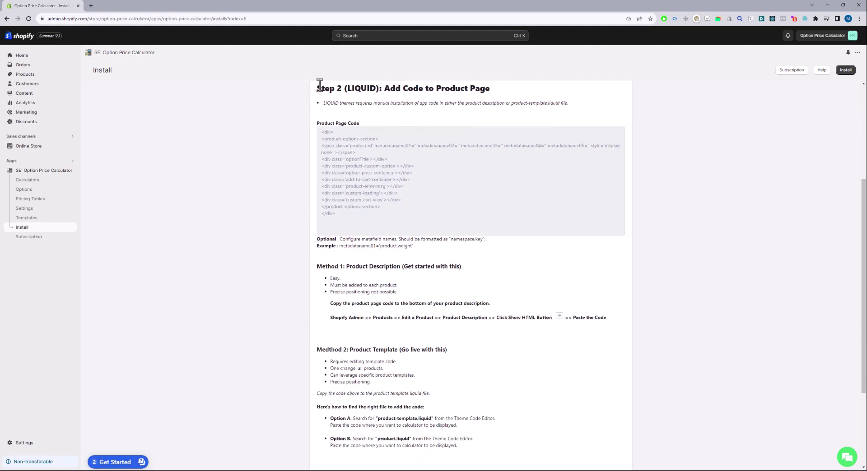
triple_click(340, 87)
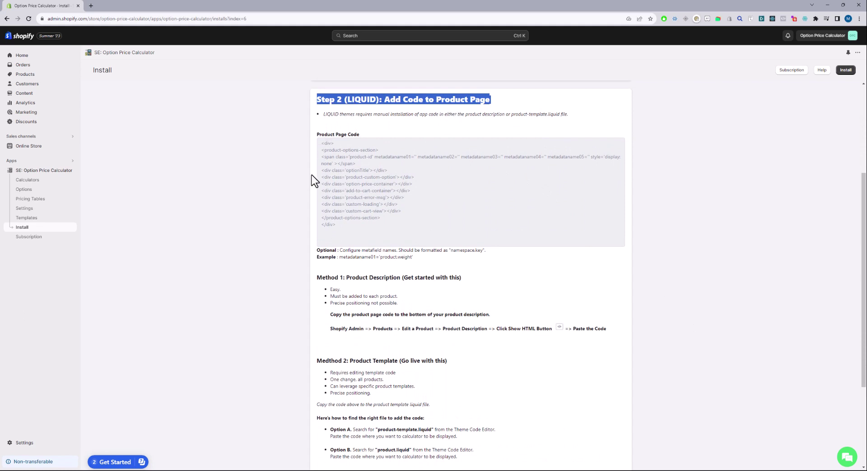
drag(320, 142, 349, 229)
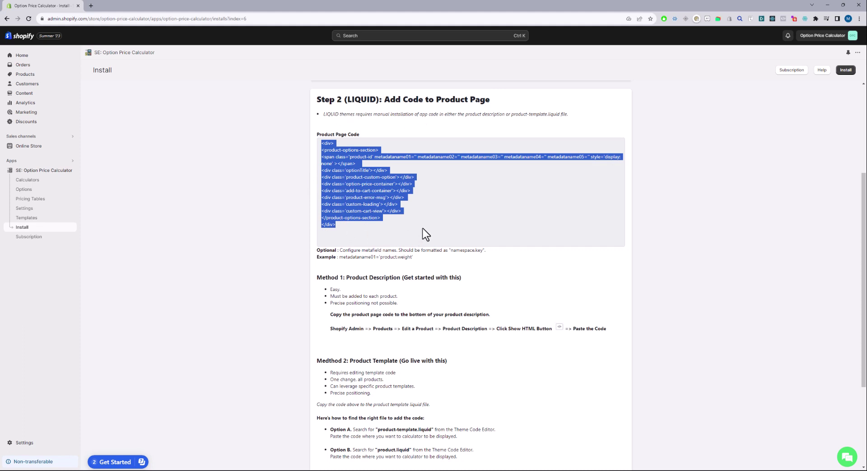
scroll(422, 227, down, 3)
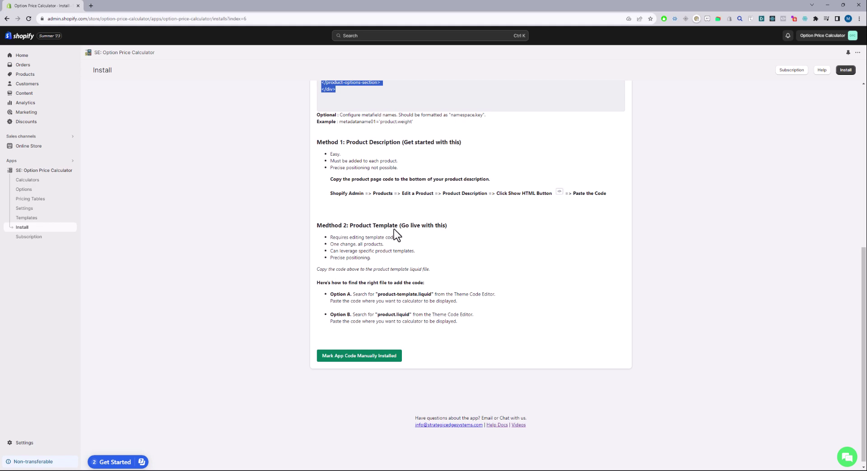
drag(350, 226, 382, 226)
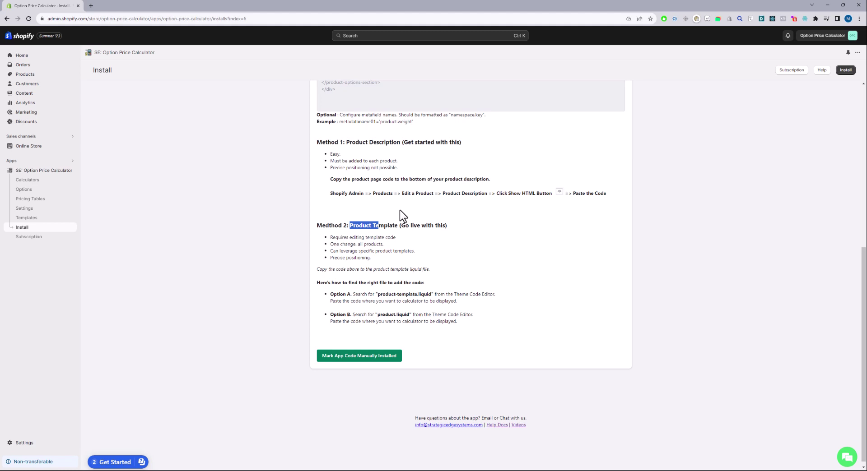
drag(345, 142, 405, 144)
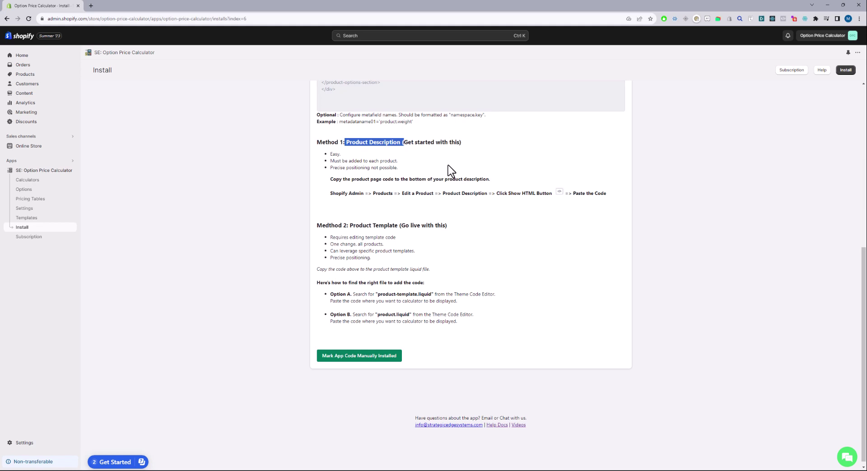
click(345, 143)
drag(345, 143, 465, 154)
Step: Select the entire Product Page Code snippet, from the opening div to the closing div
scroll(465, 154, up, 3)
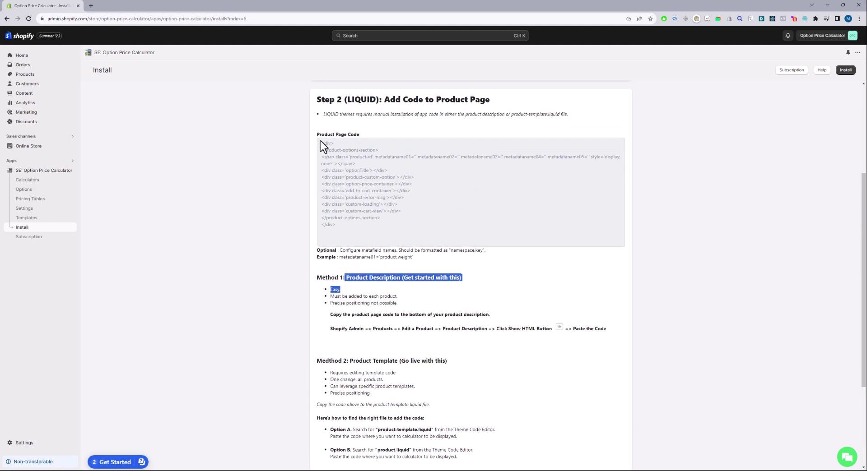
drag(321, 141, 354, 242)
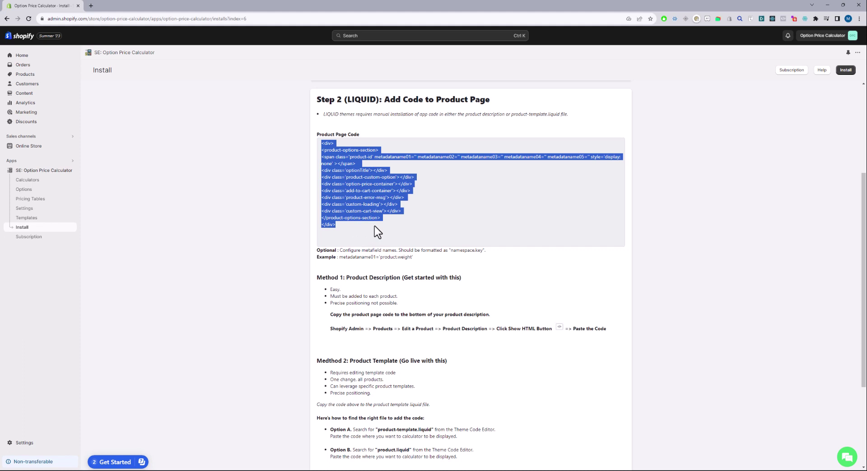
click(321, 140)
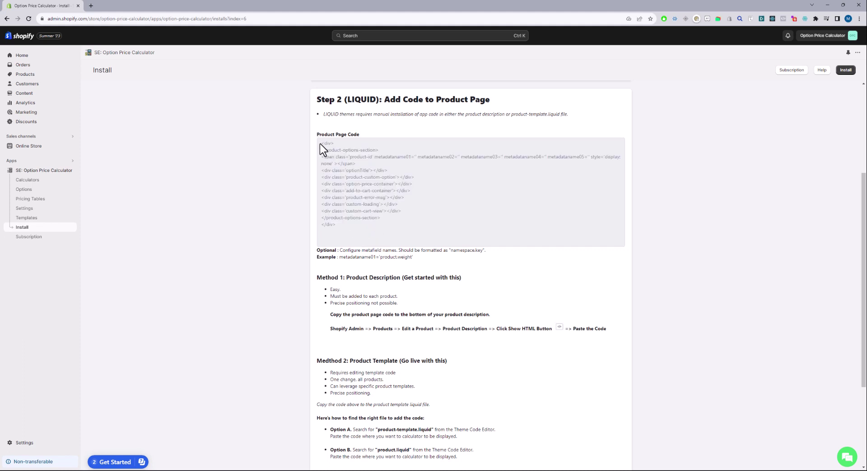
drag(319, 143, 345, 228)
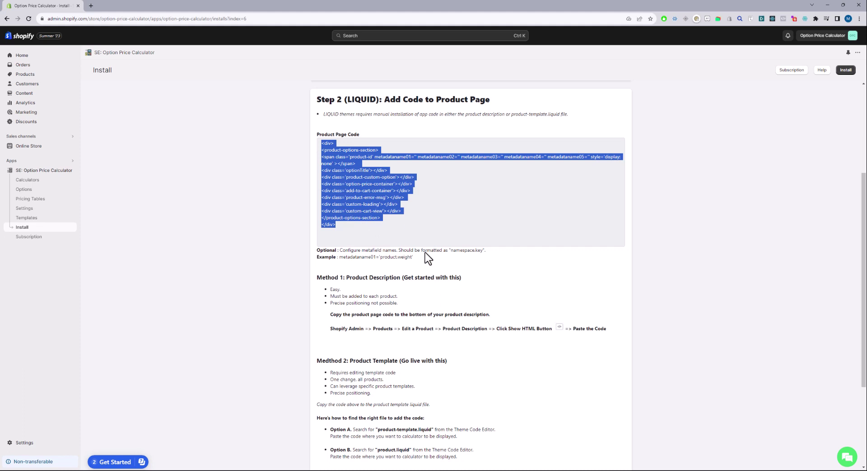
Step: Copy the selected Product Page Code snippet and open the A Frame Sign product for editing
right_click(383, 183)
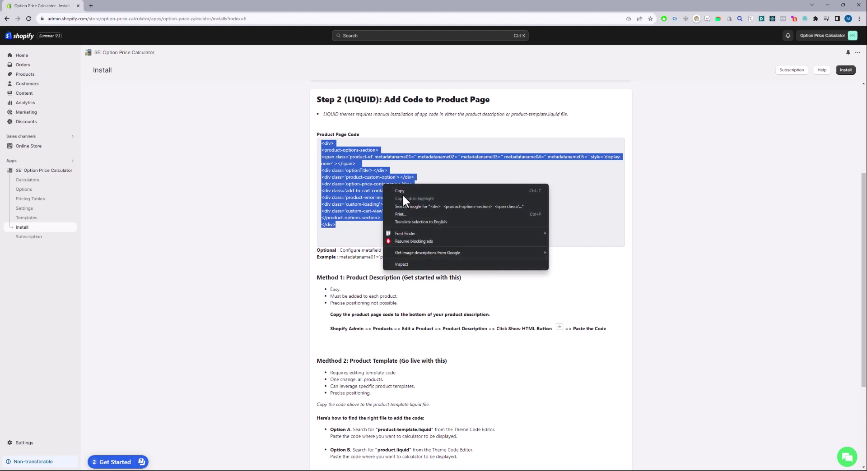
click(403, 191)
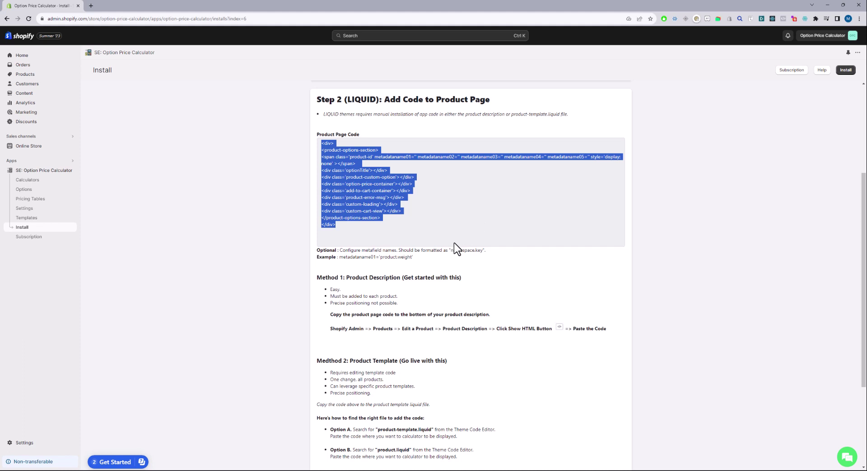
right_click(452, 208)
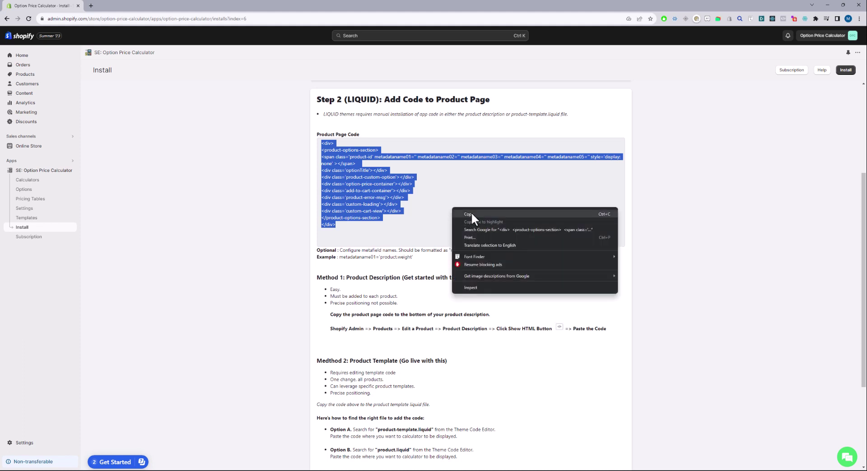
click(602, 215)
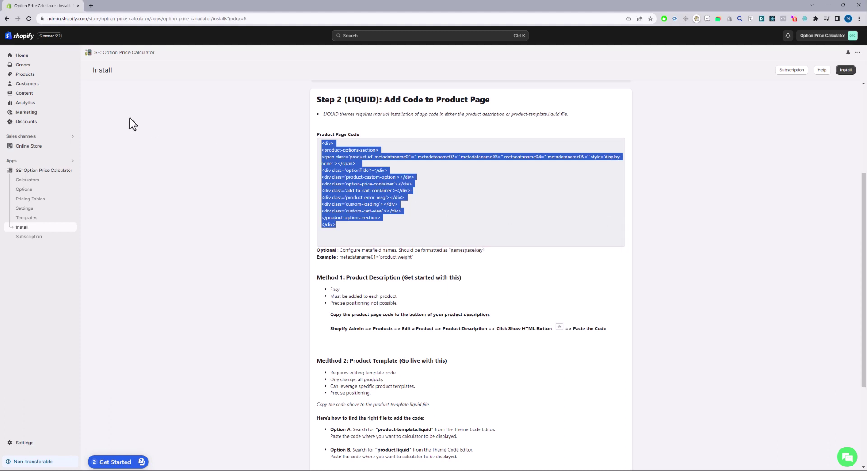
click(38, 78)
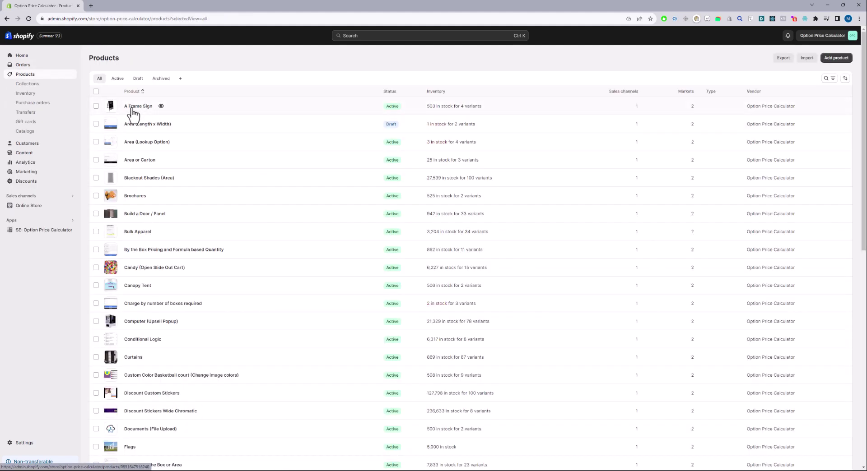
click(132, 111)
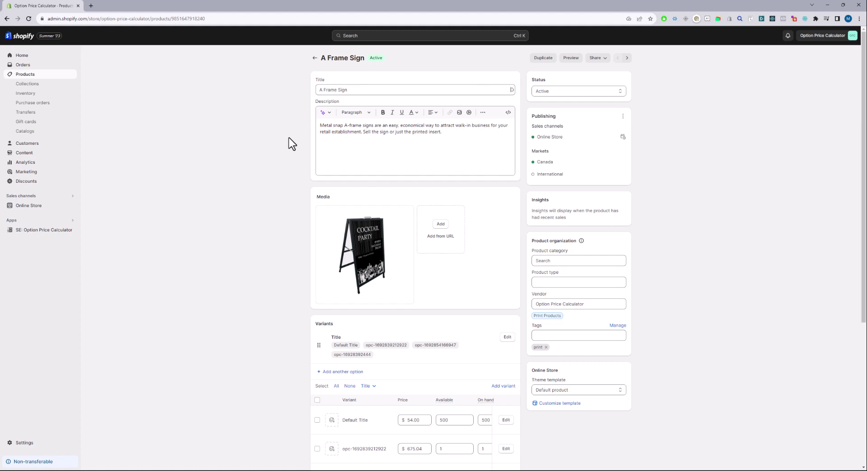
Step: Try pasting the copied code below the text in the description's visual editor, and delete it again
click(476, 164)
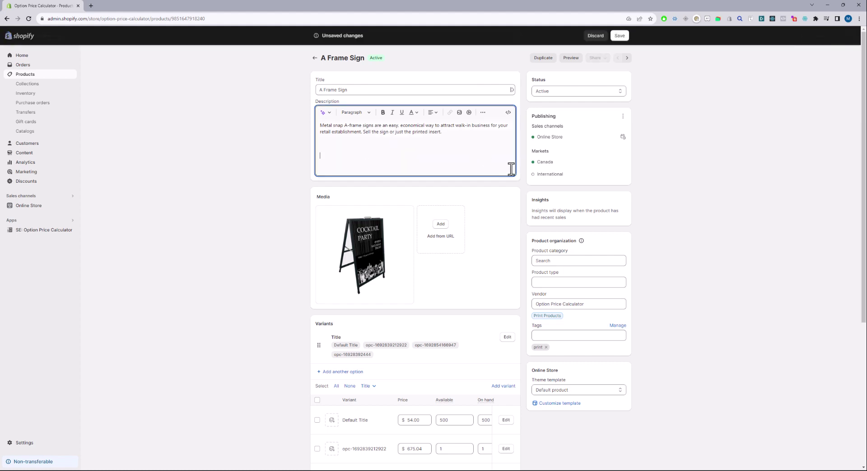
key(ctrl+v)
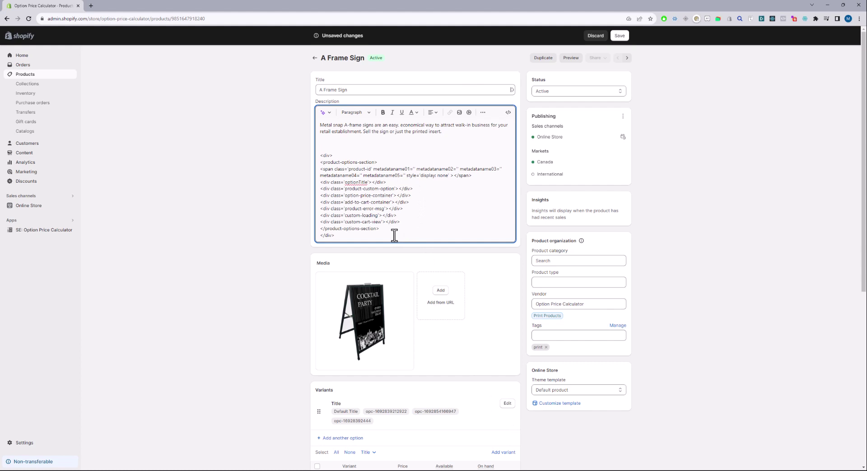
drag(360, 238, 321, 141)
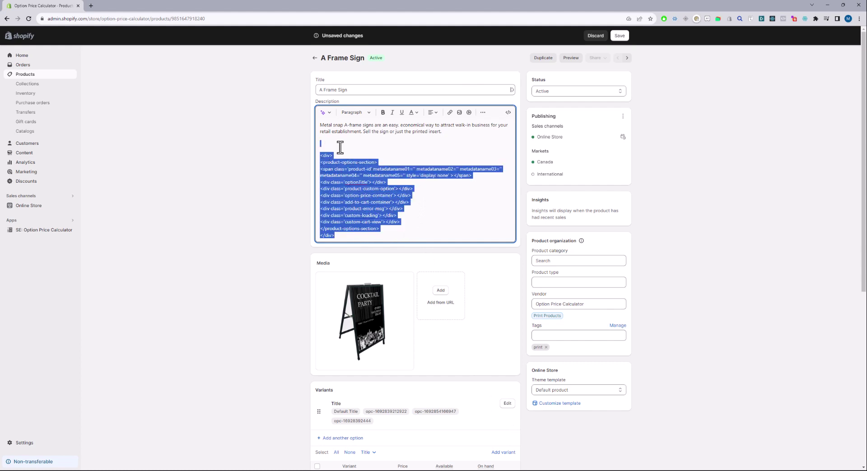
key(BackSpace)
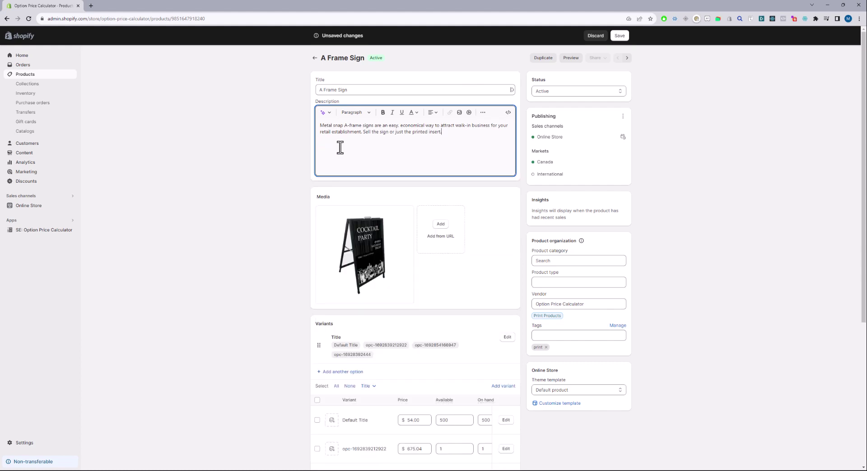
Step: Paste the Product Page Code below the paragraph in the description's HTML source, checking the visual view before returning to the HTML
click(508, 113)
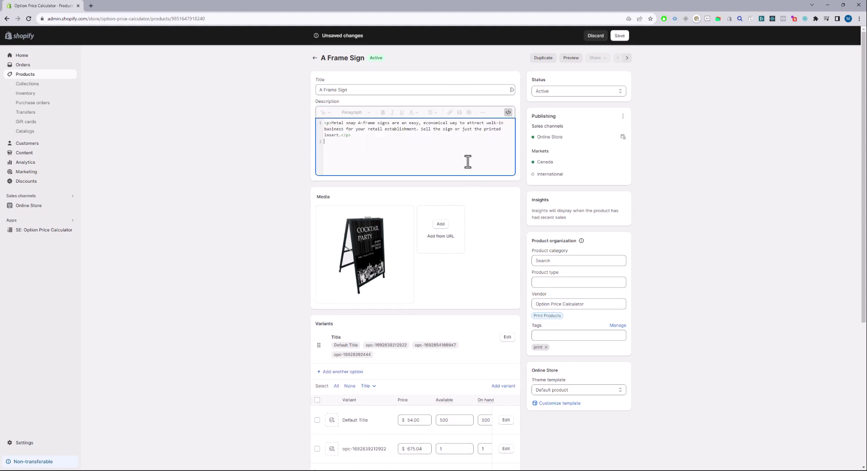
key(ctrl+v)
scroll(489, 160, up, 2)
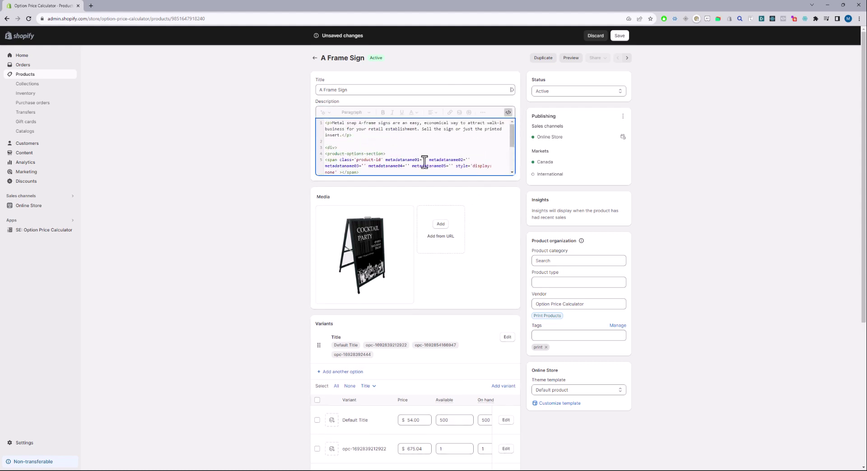
click(508, 113)
double_click(353, 145)
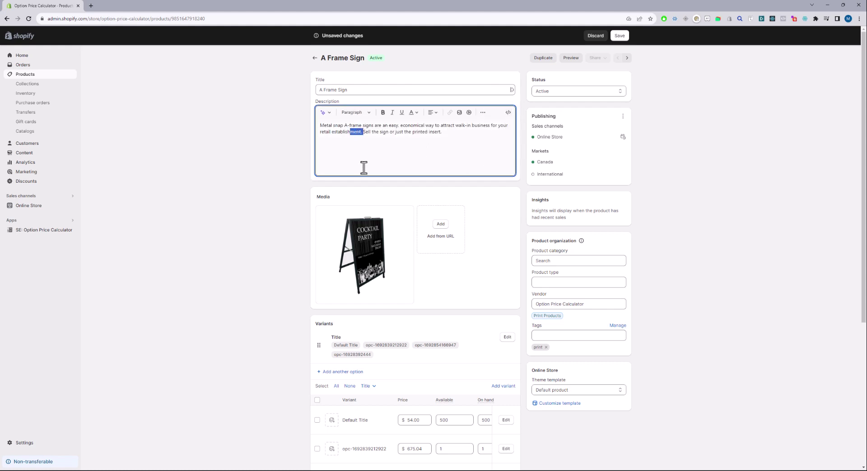
click(445, 135)
click(508, 113)
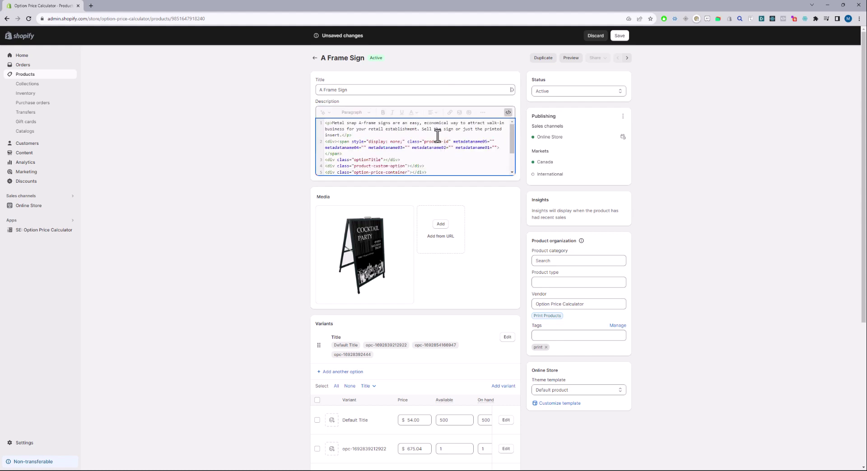
Step: Insert two line breaks before the paragraph's closing tag in the description HTML and review the code down to the final closing div
click(346, 136)
key(Return)
key(Return)
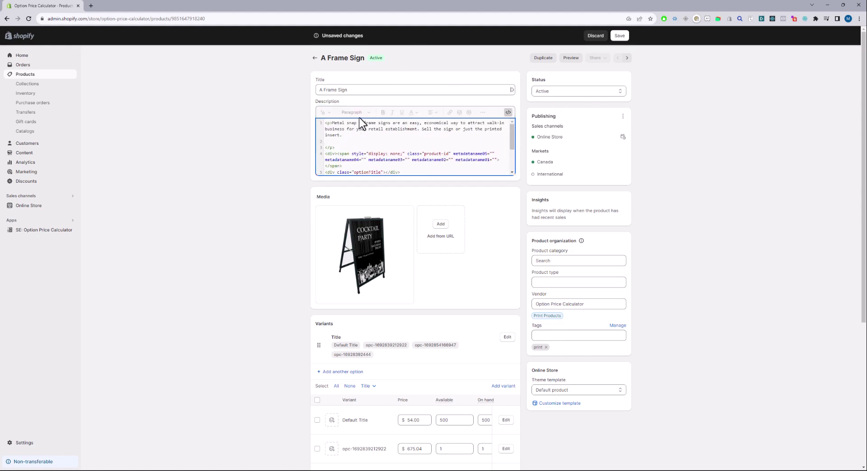
scroll(368, 138, down, 2)
scroll(372, 138, down, 1)
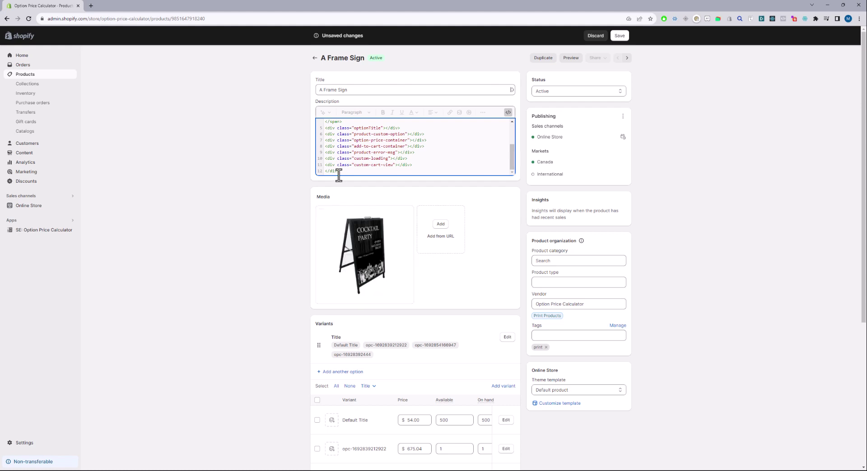
Step: Remove the app code from the description's HTML source and switch back to the visual view
key(ctrl+a)
key(ctrl+v)
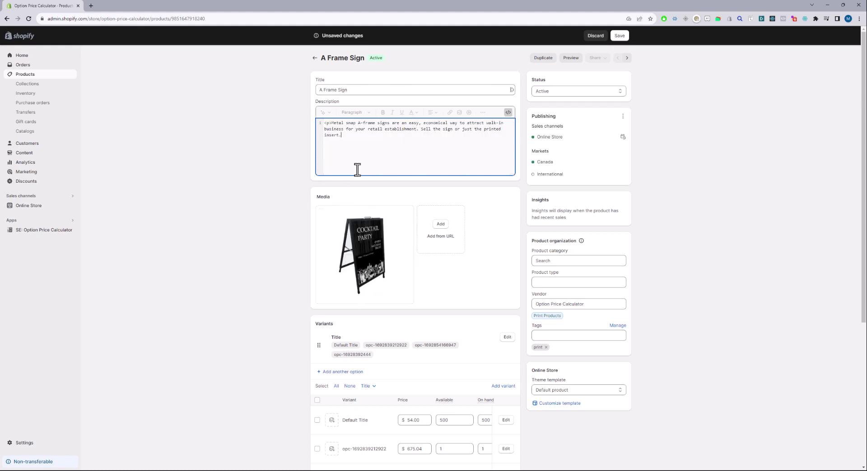
click(509, 112)
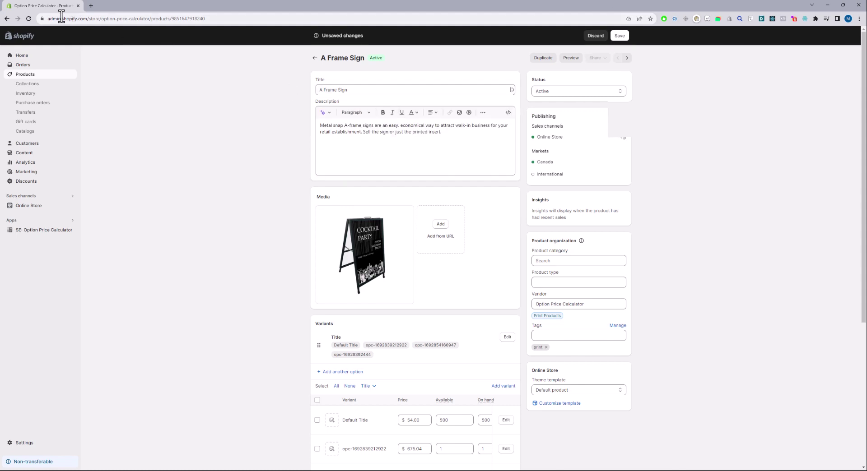
Step: Open the Option Price Calculator install page in a separate browser tab, choose Brooklyn (Liquid) and read the Product Template method
middle_click(40, 230)
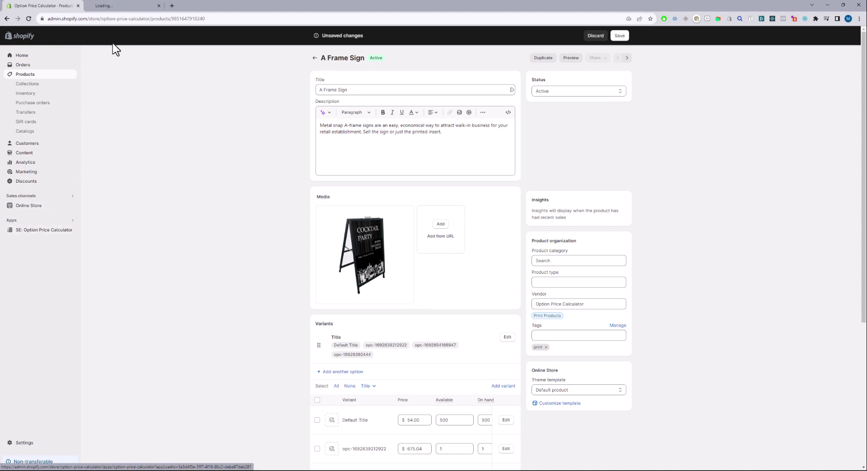
click(116, 9)
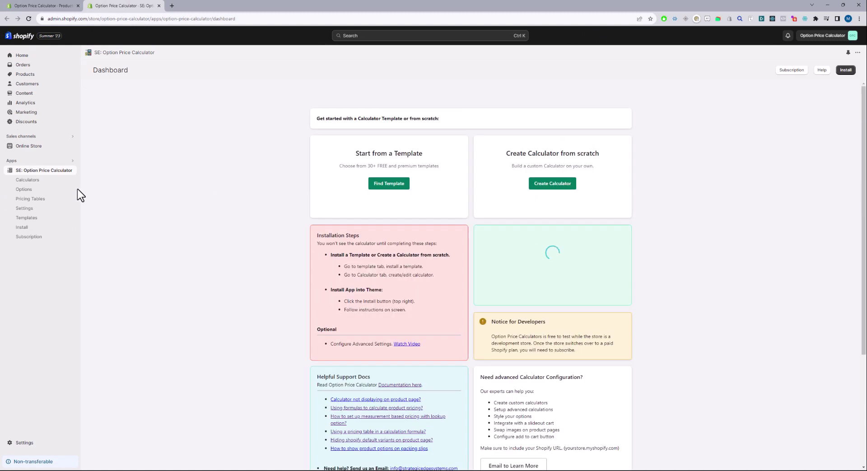
click(23, 237)
click(25, 227)
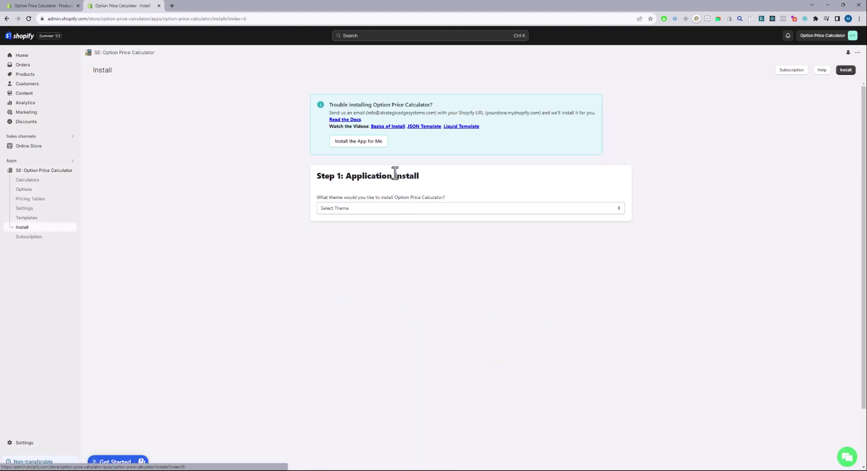
click(385, 208)
click(343, 236)
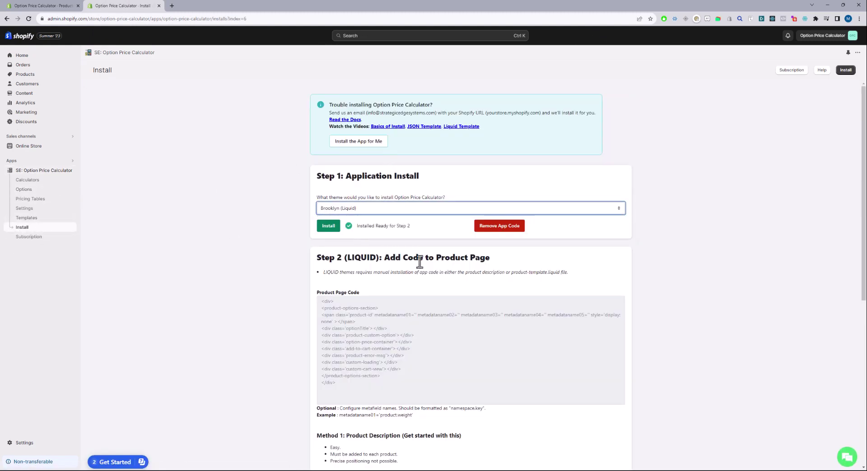
scroll(357, 237, down, 7)
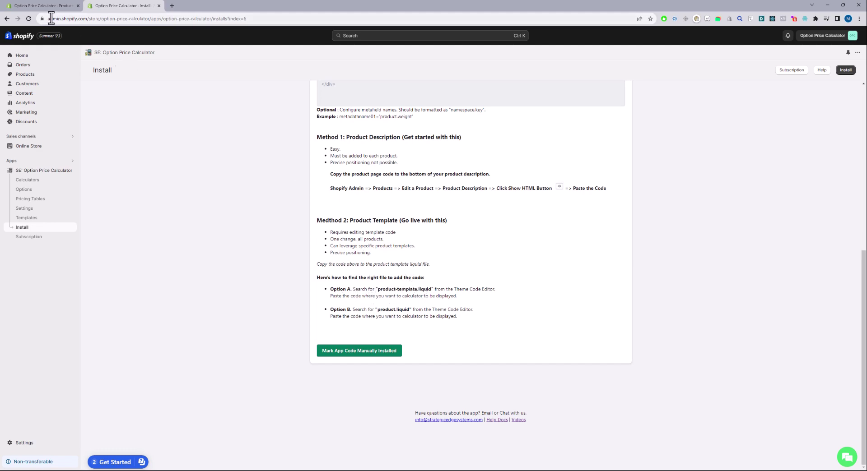
Step: Leave the A Frame Sign product without saving its changes and open the Brooklyn theme's code from the online store themes
key(ctrl+1)
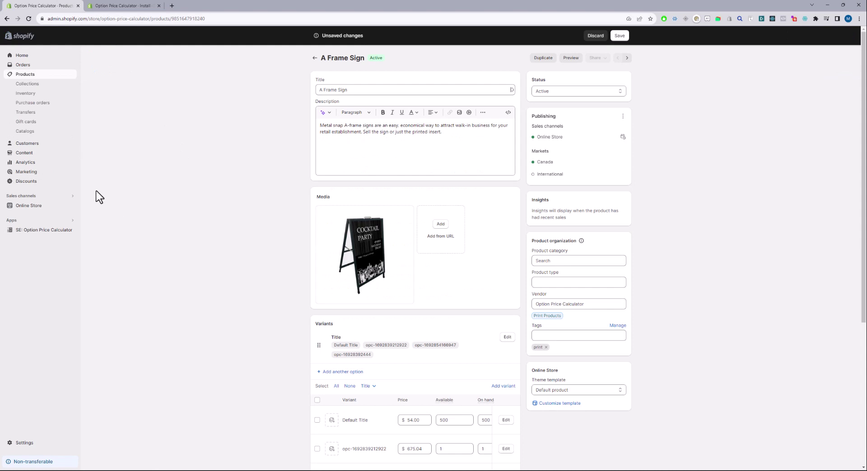
click(30, 208)
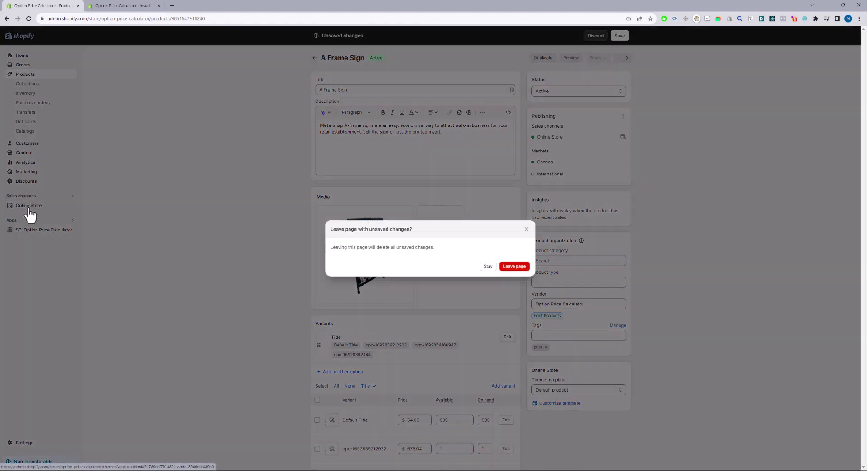
click(508, 267)
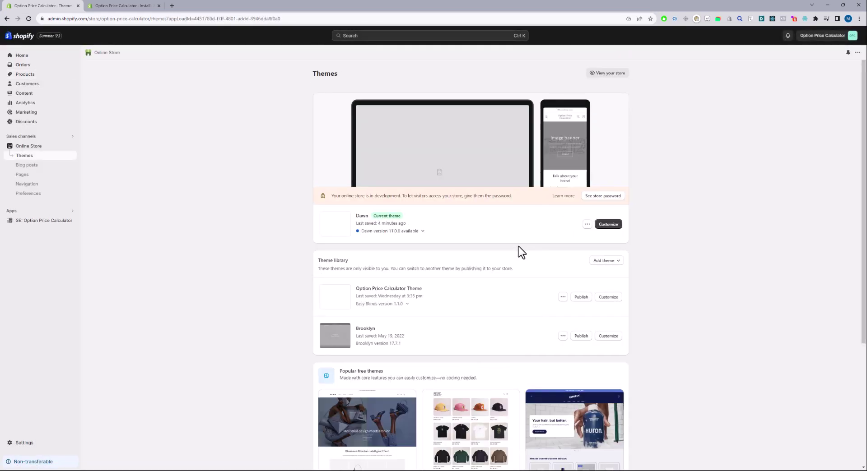
click(563, 339)
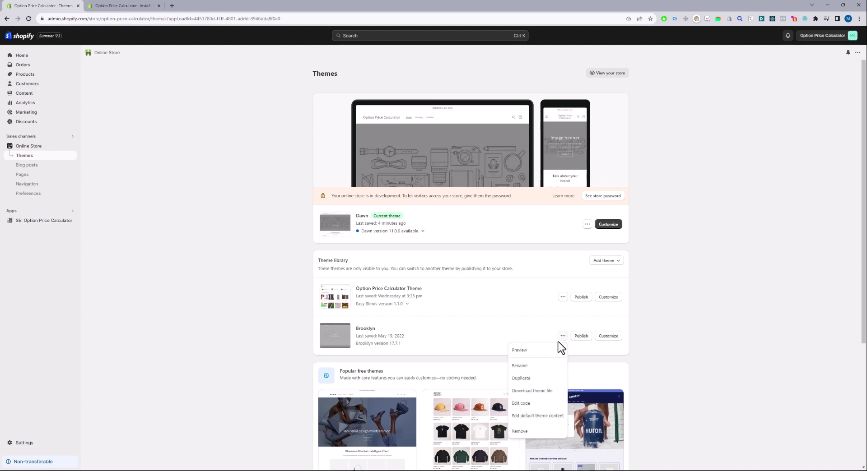
click(541, 408)
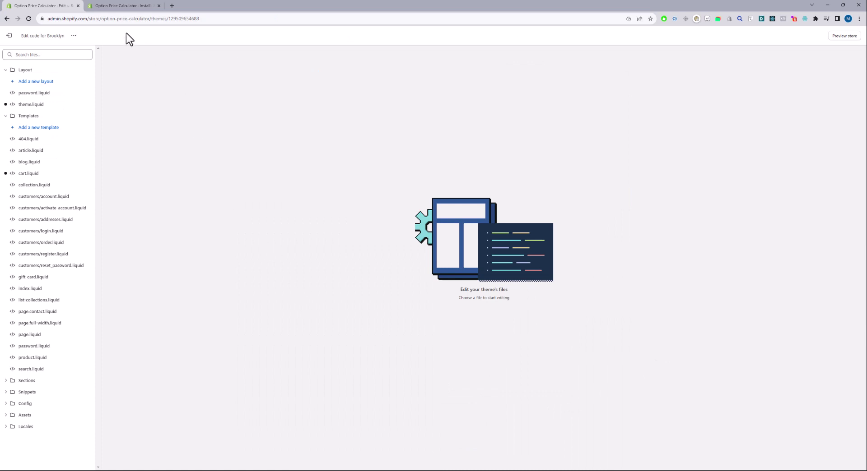
Step: Copy "product-template" from the install instructions, search the Brooklyn theme files for it and open product-template.liquid
click(116, 7)
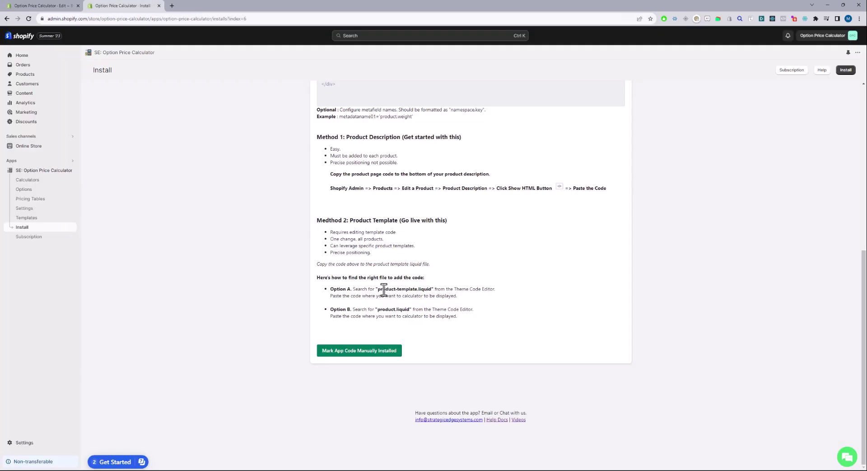
drag(378, 290, 417, 289)
key(ctrl+c)
click(59, 8)
click(68, 55)
key(ctrl+v)
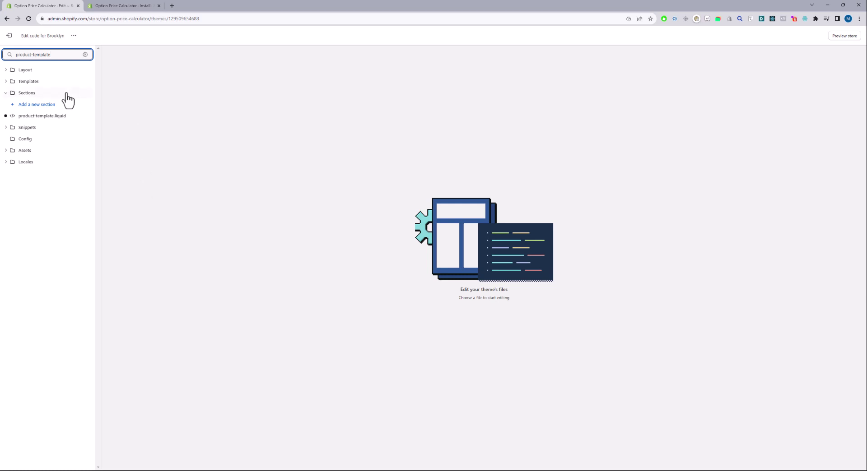
click(34, 117)
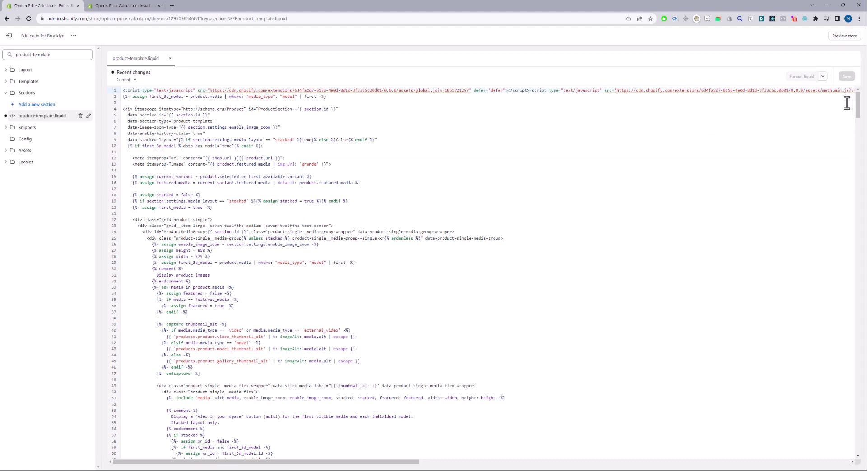
Step: Examine the product form code in product-template.liquid and check the install instructions on where the calculator code belongs
drag(857, 106, 837, 162)
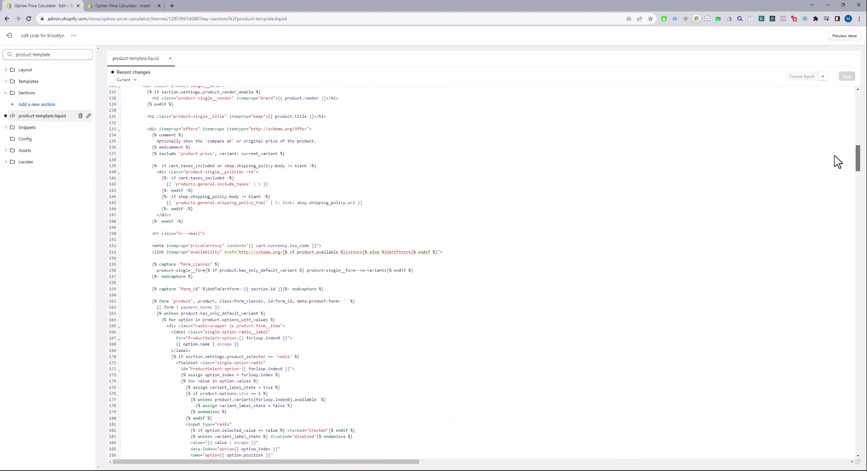
click(136, 8)
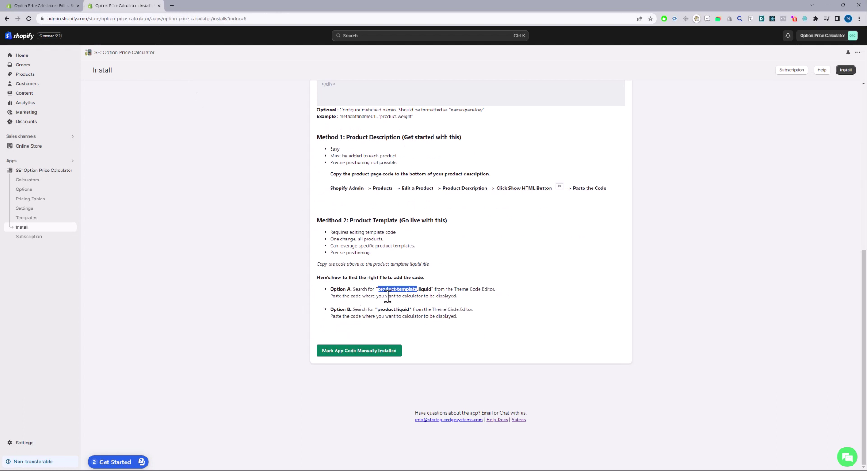
drag(458, 296, 418, 296)
click(47, 8)
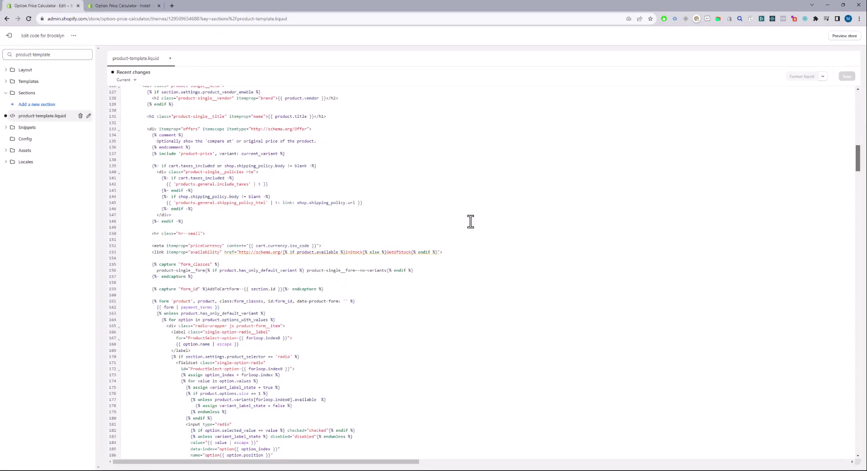
drag(151, 300, 208, 301)
scroll(311, 328, down, 3)
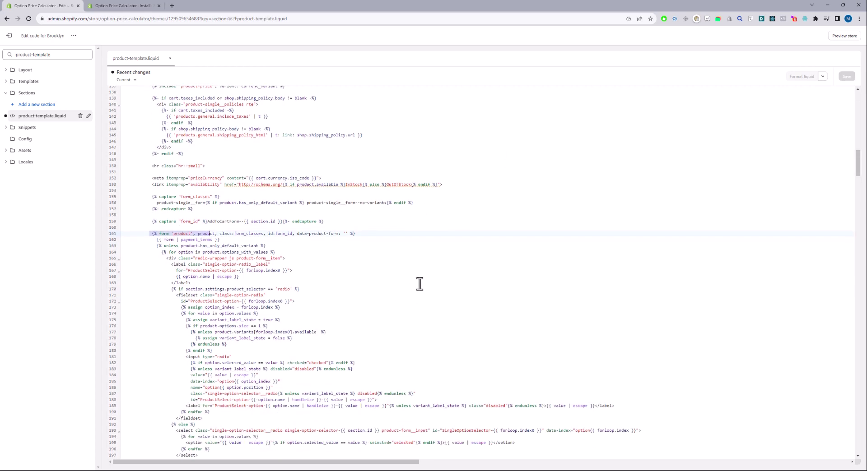
click(185, 233)
scroll(382, 313, down, 3)
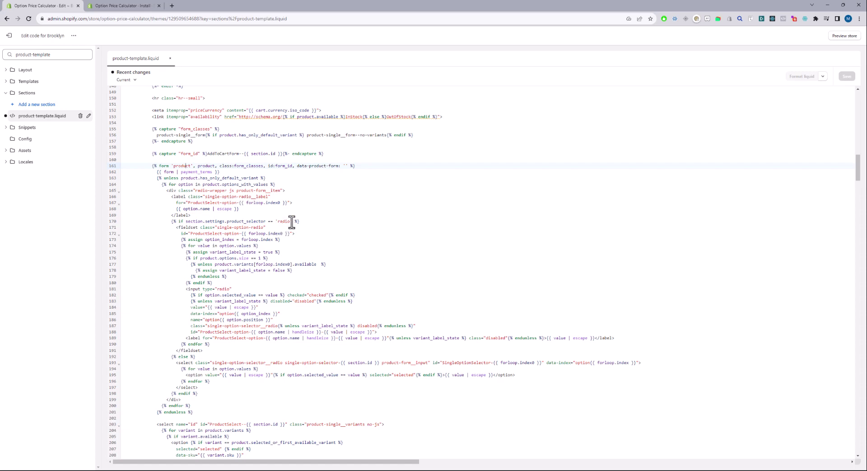
Step: Insert two blank lines after the option label in product-template.liquid and undo the mistaken paste of "product-template"
key(Return)
key(Return)
key(ctrl+v)
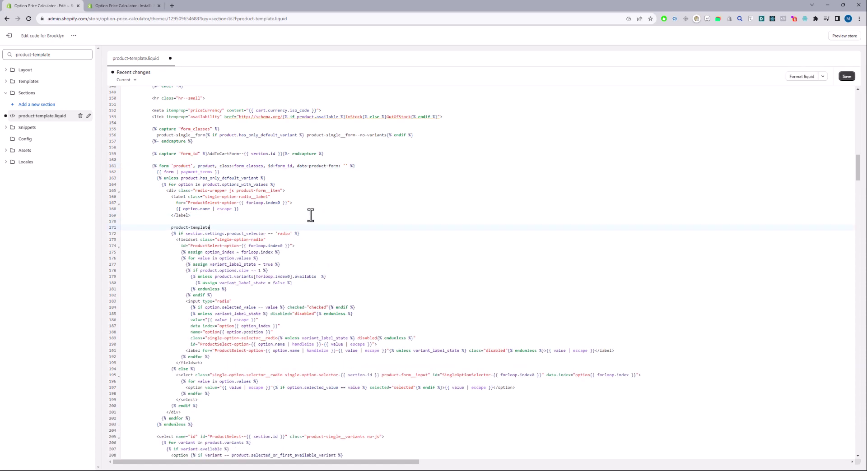
key(ctrl+z)
Step: Copy the Product Page Code from the install page and paste it below the option label in product-template.liquid, preceded by a blank line
click(128, 8)
click(396, 290)
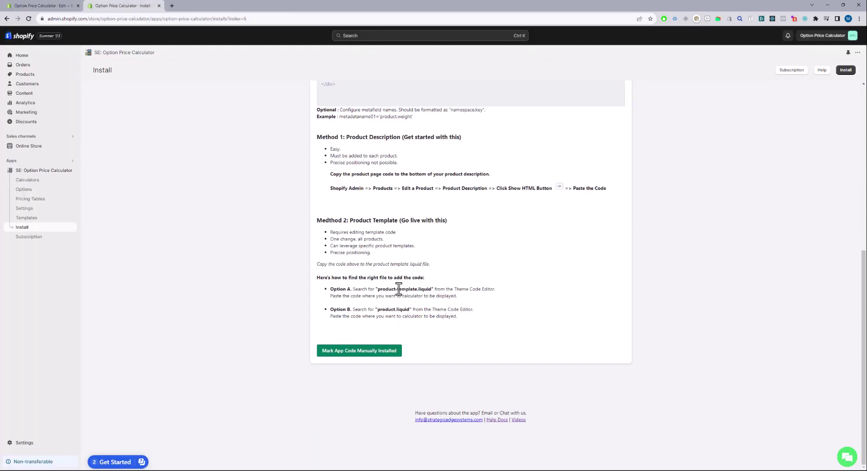
scroll(396, 290, up, 4)
drag(321, 205, 354, 282)
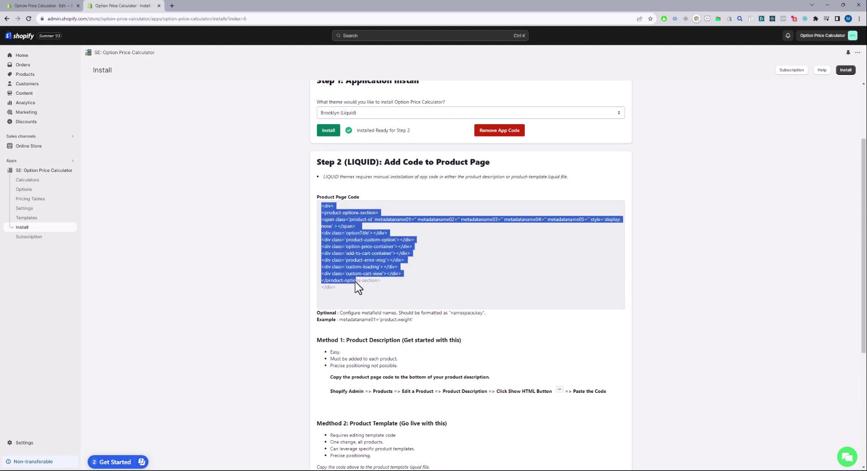
key(ctrl+c)
key(ctrl+Page_Up)
click(174, 220)
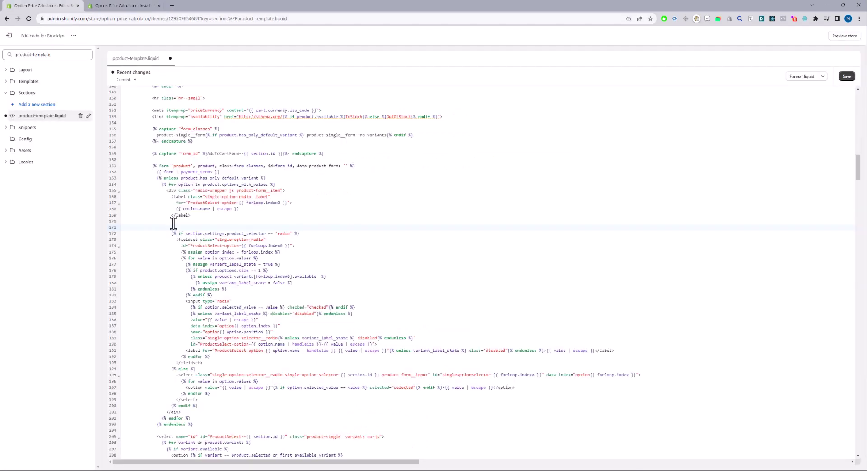
key(ctrl+v)
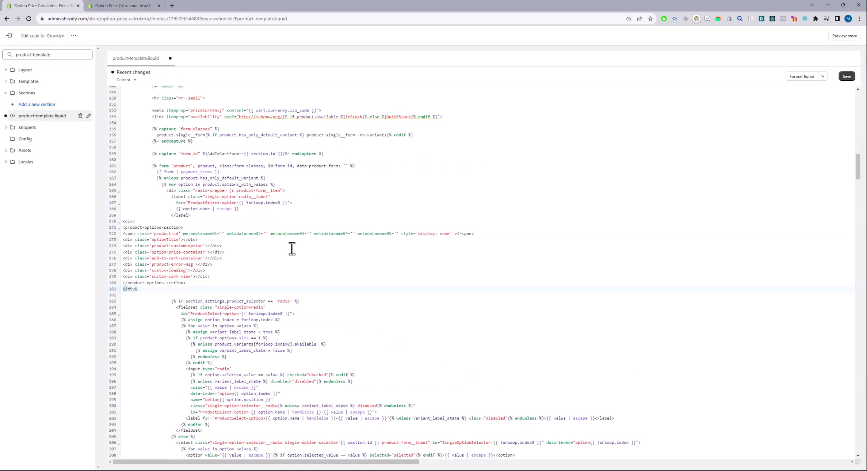
click(202, 217)
key(Return)
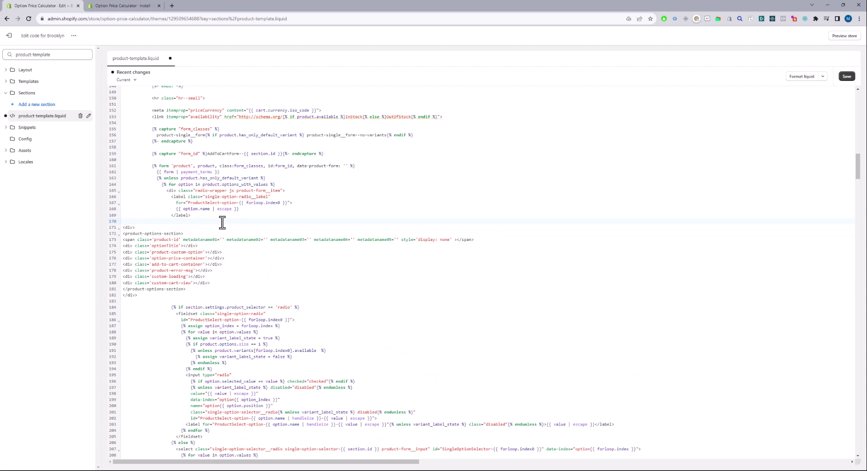
Step: Check the pasted code's product-id span line and delete the whole pasted block from product-template.liquid
double_click(212, 240)
triple_click(222, 240)
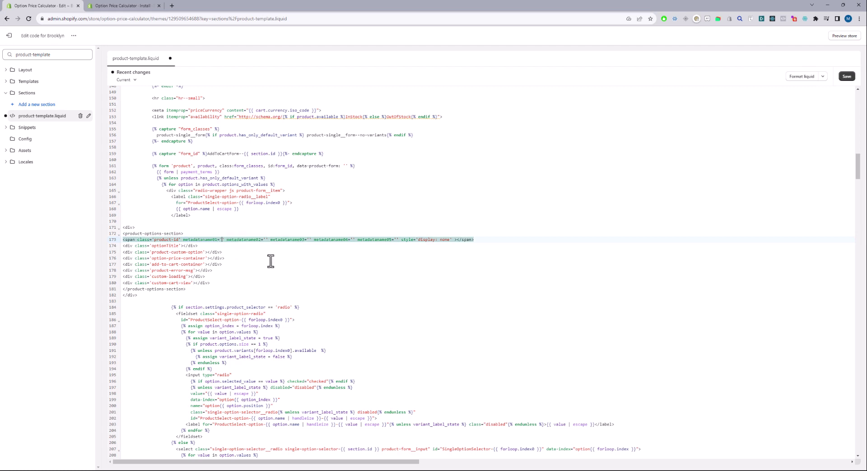
drag(143, 300, 105, 235)
key(BackSpace)
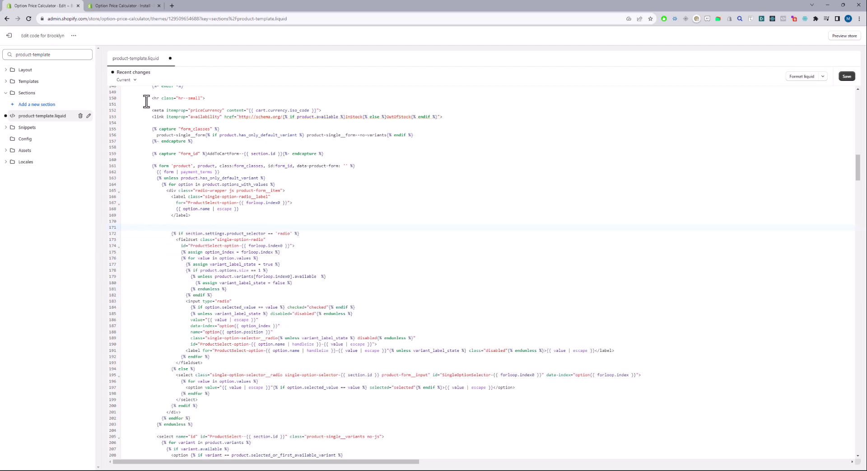
Step: Copy the "product.liquid" name from Option B of the instructions, search the Brooklyn theme files for "product" and open product.liquid
click(130, 5)
scroll(473, 329, down, 5)
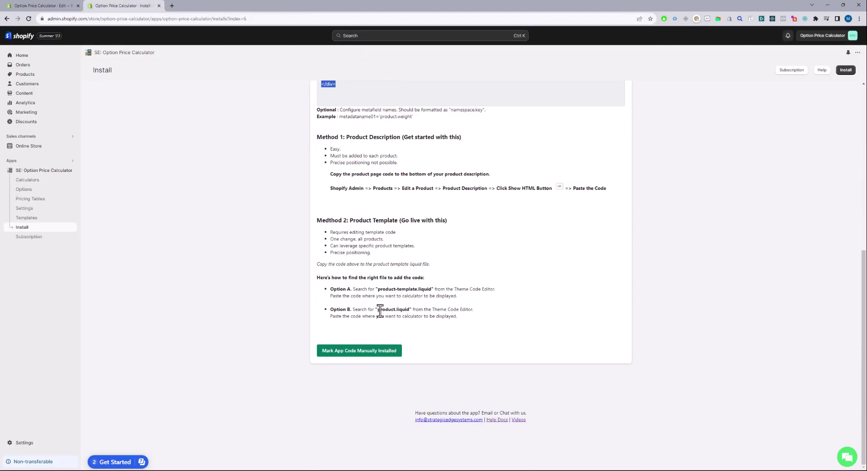
drag(375, 310, 409, 312)
click(48, 7)
click(68, 54)
key(ctrl+a)
text("product)
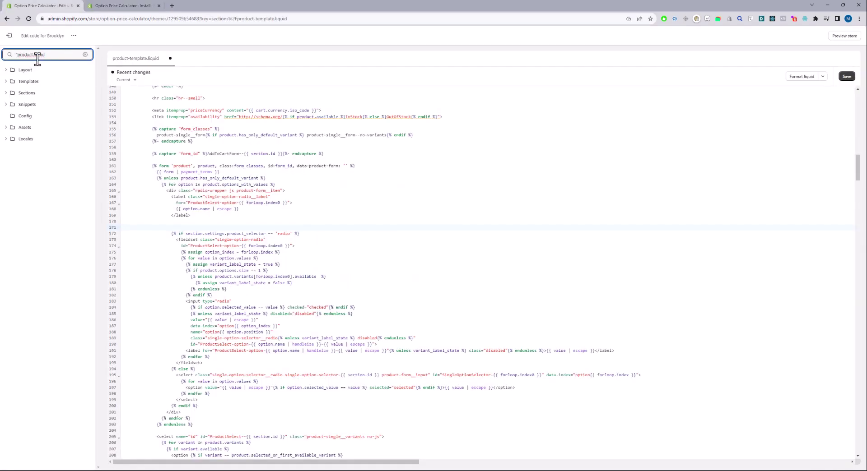
key(Home)
key(Delete)
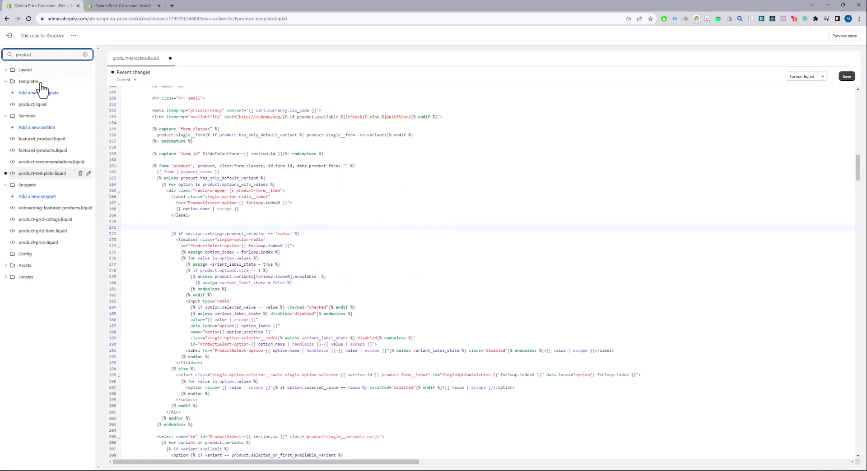
click(33, 105)
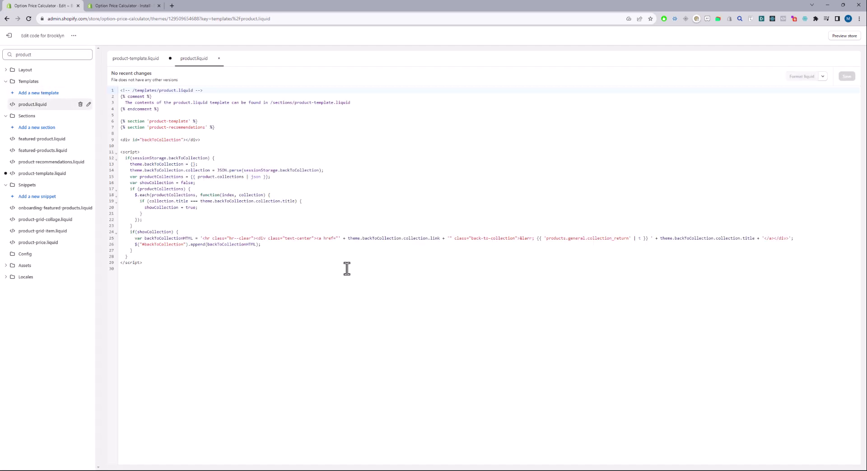
Step: Paste the copied file name on new lines below the closing script tag in product.liquid and delete it again
key(Return)
key(Return)
key(Return)
key(ctrl+v)
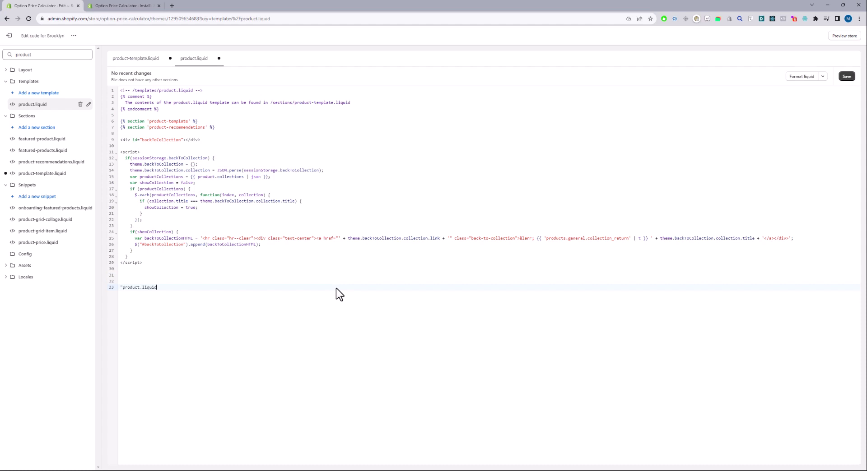
key(ctrl+a)
click(322, 293)
drag(205, 279, 237, 312)
key(BackSpace)
Step: Examine the product-template section reference and the opening comment in product.liquid to see which file holds the template's contents
mouse_move(189, 121)
drag(188, 121, 149, 121)
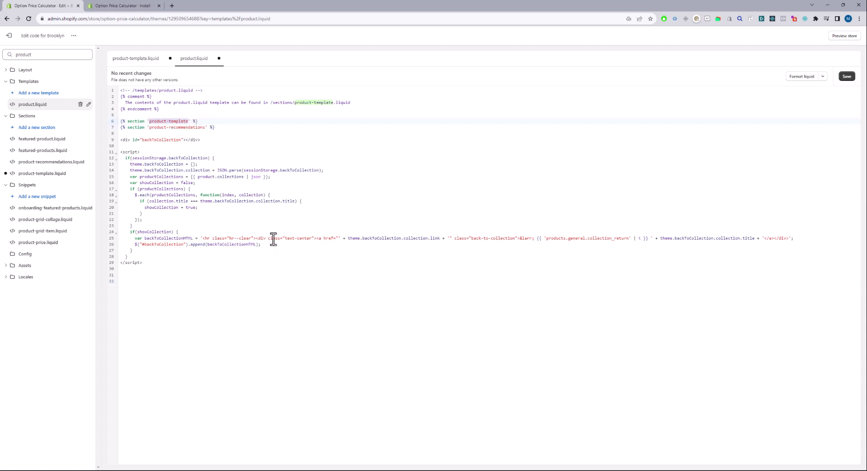
click(257, 282)
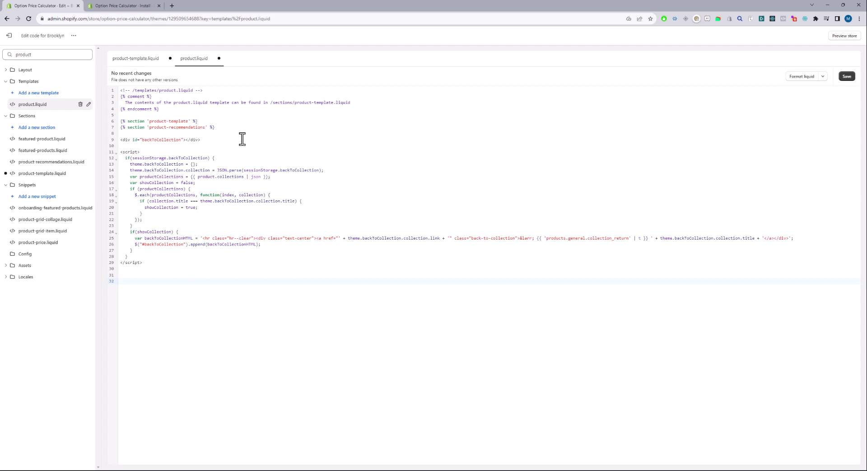
drag(205, 121, 108, 128)
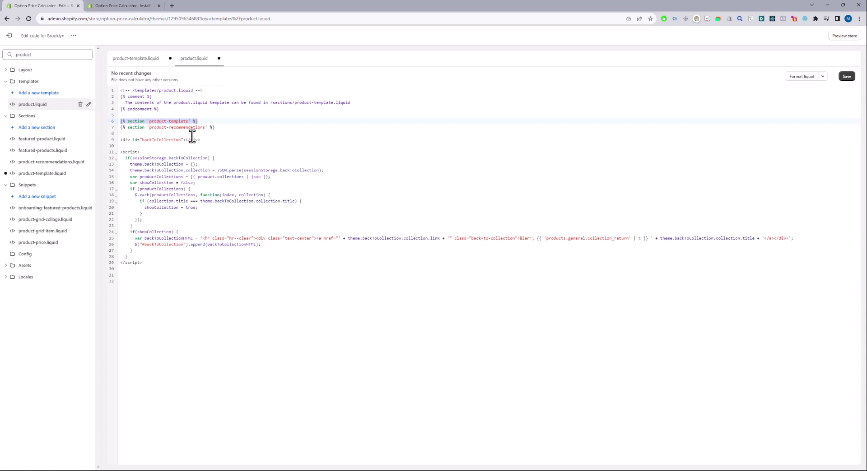
drag(121, 91, 204, 91)
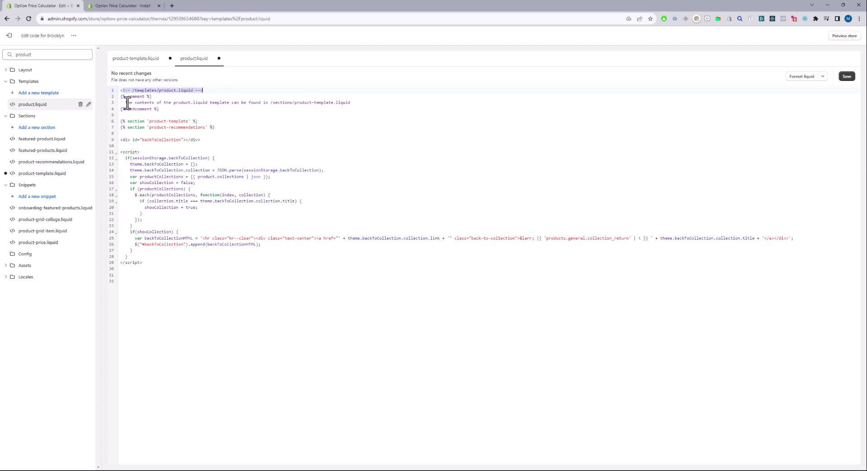
mouse_move(122, 96)
mouse_down()
mouse_move(136, 98)
mouse_move(124, 103)
mouse_up()
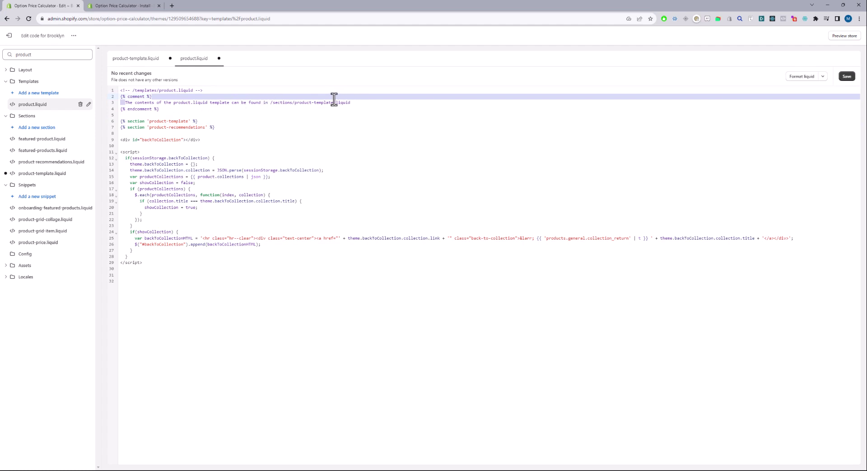
drag(351, 103, 294, 103)
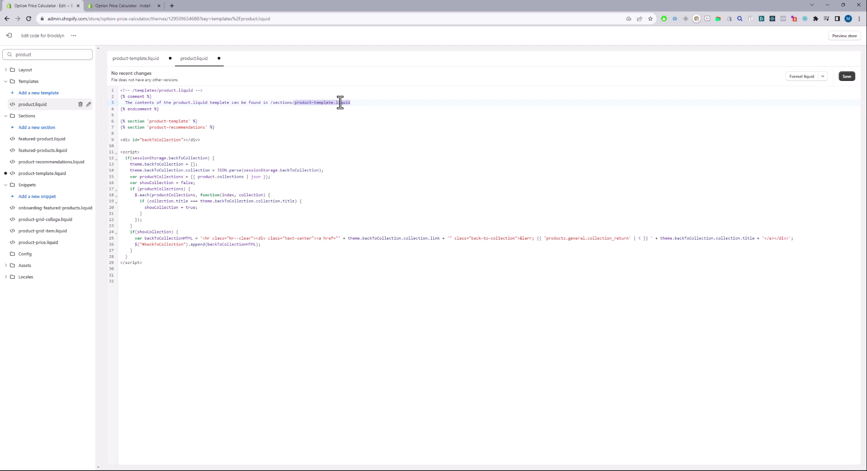
click(355, 103)
Step: Return to the Option Price Calculator install page and choose Dawn (JSON) - [ACTIVE THEME] as the theme
click(109, 9)
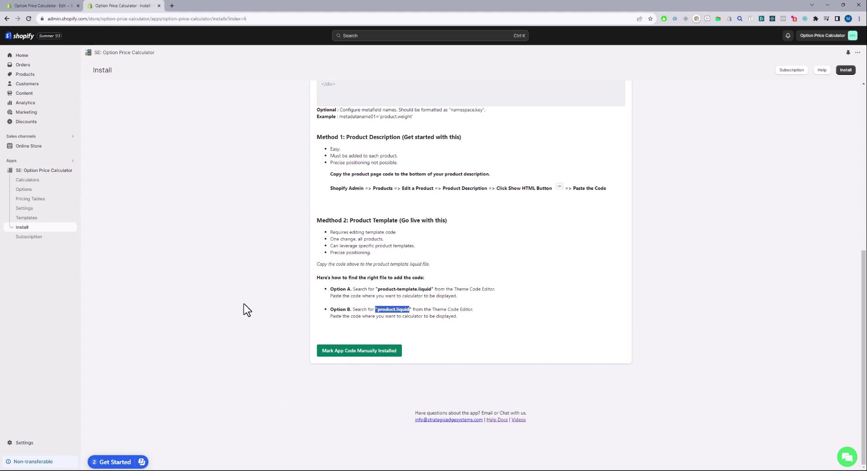
scroll(438, 251, up, 7)
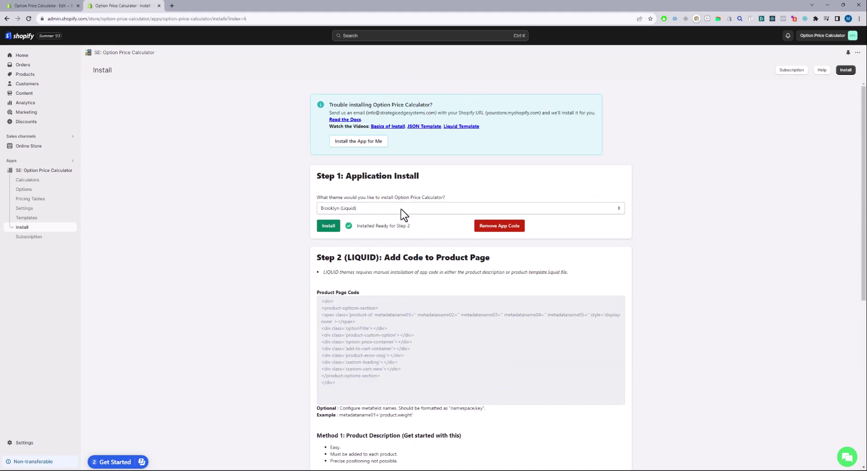
click(368, 208)
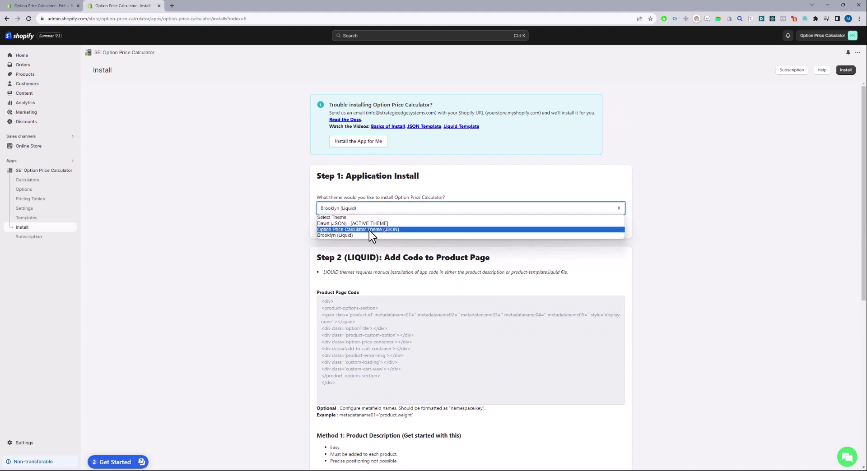
click(375, 224)
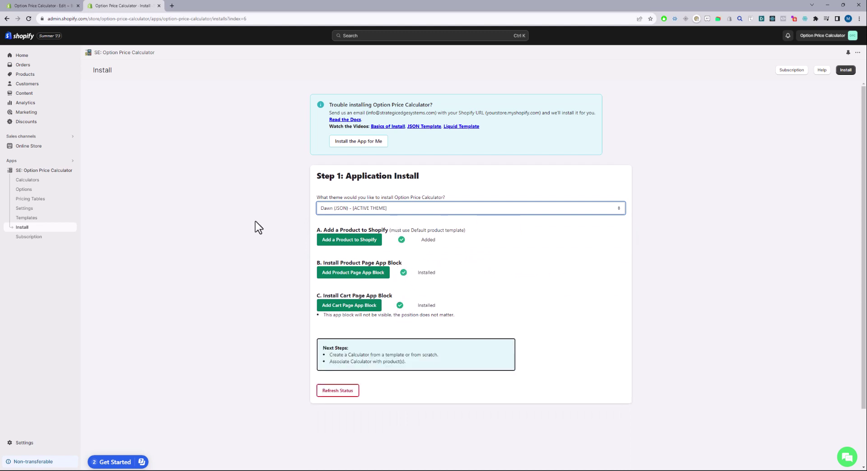
Step: Open the Option Price Calculator dashboard and review the installation steps and the app's install status
click(28, 171)
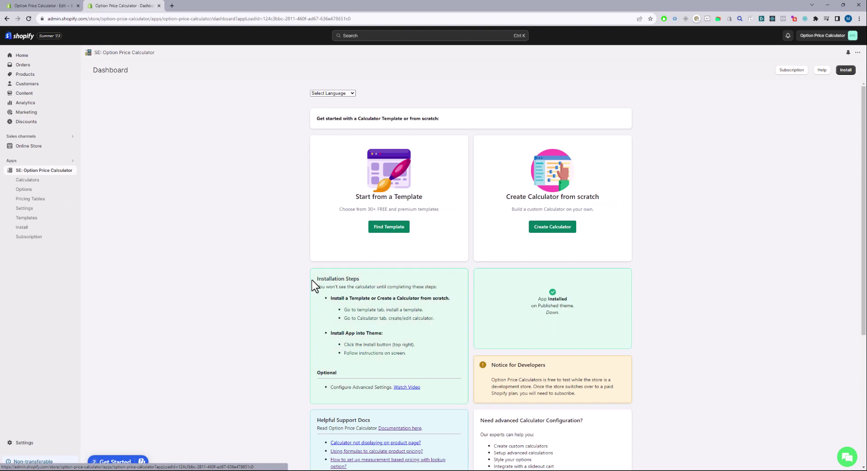
drag(315, 277, 608, 332)
click(660, 336)
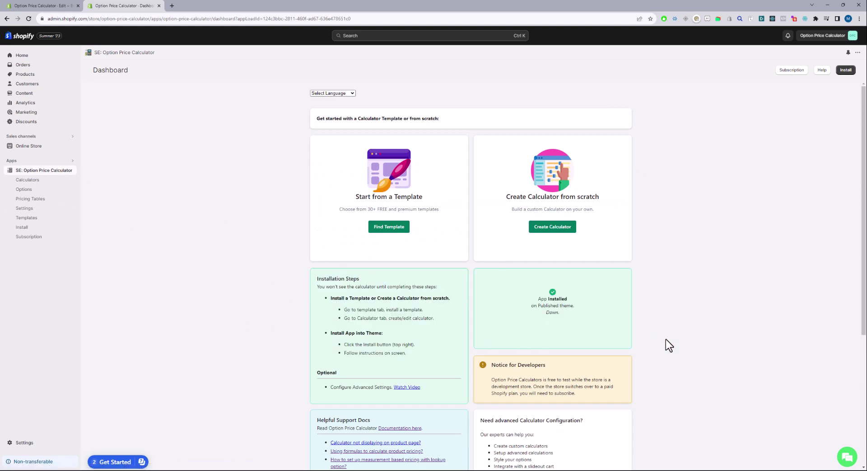